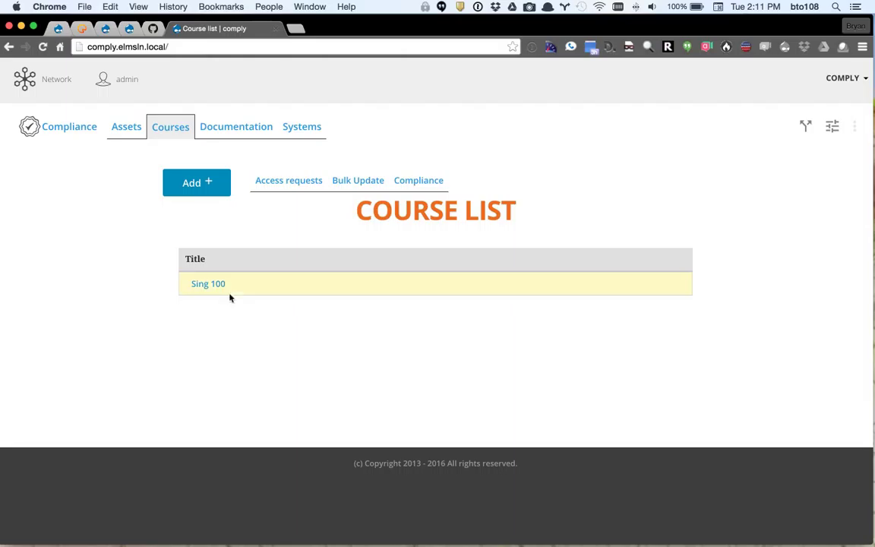
Open the Sing 100 course and review its compliance audit list of assets
left_click(207, 286)
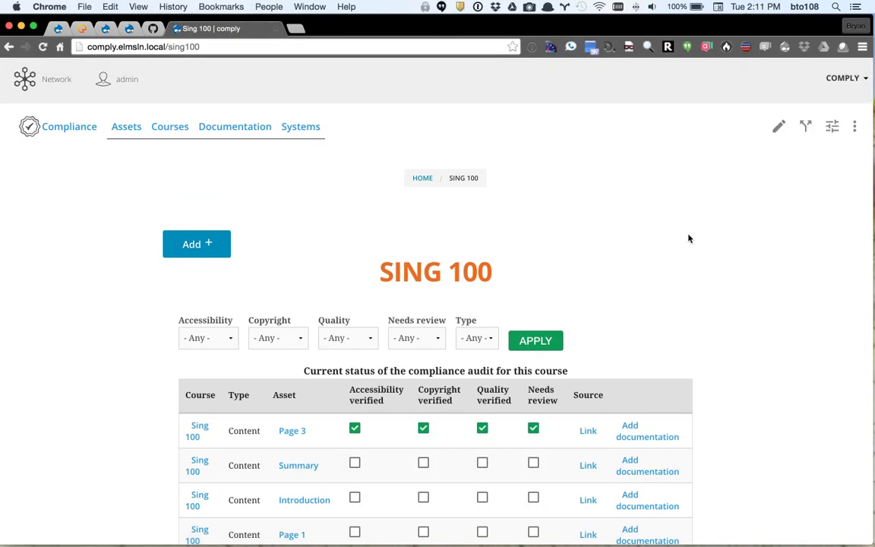
scroll(717, 280, "down", 3)
scroll(717, 280, "down", 10)
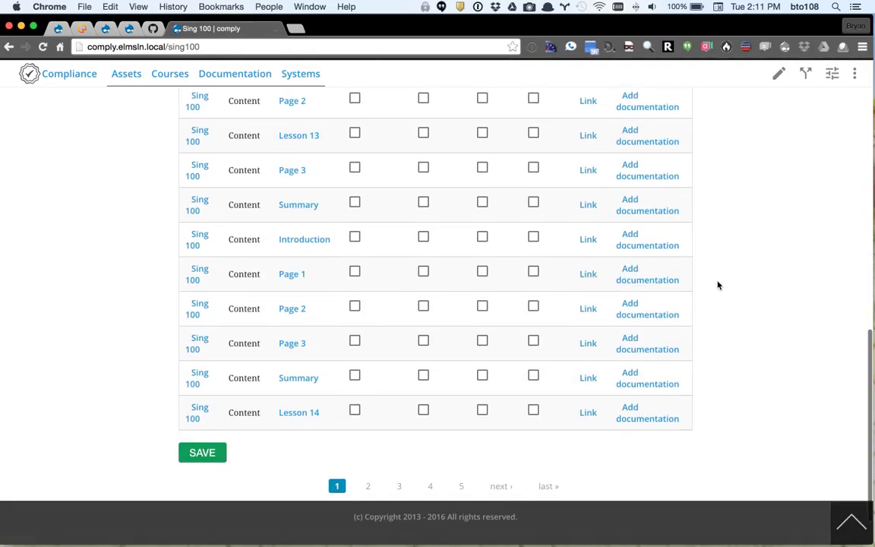
scroll(717, 286, "down", 2)
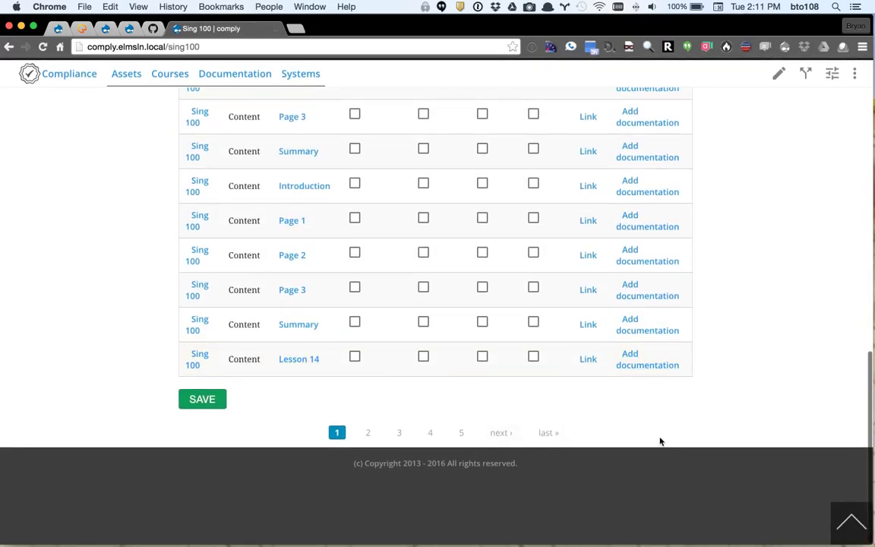
scroll(704, 433, "up", 5)
scroll(704, 433, "down", 4)
Go to the last page of the Sing 100 audit list and review the assets listed there
left_click(546, 488)
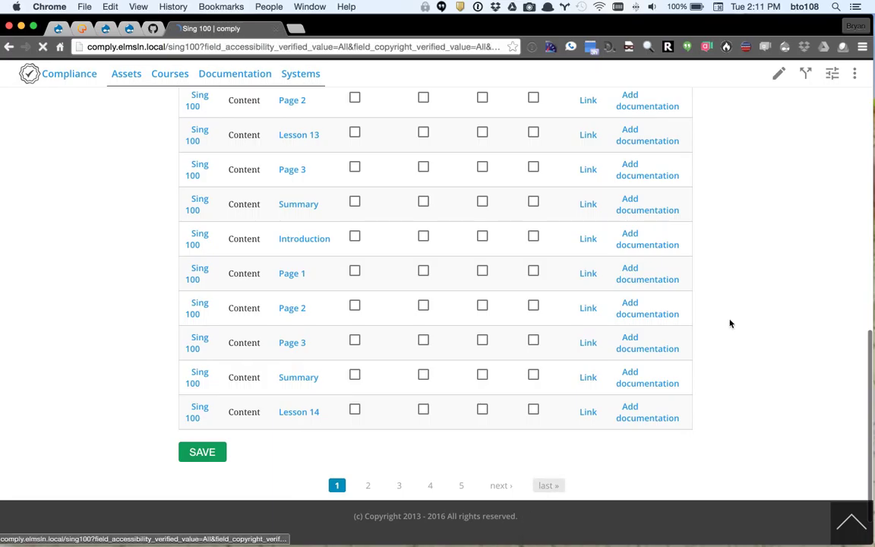
scroll(776, 322, "down", 5)
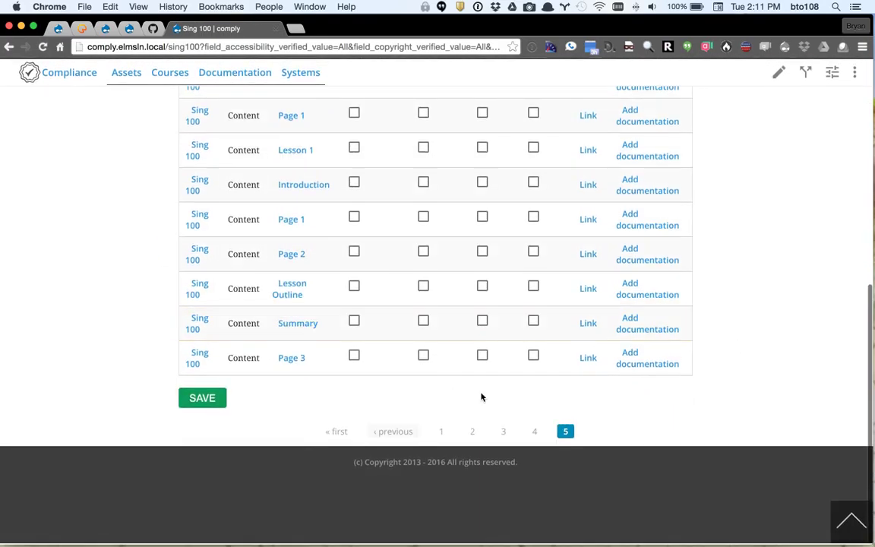
scroll(640, 414, "up", 2)
scroll(729, 303, "up", 3)
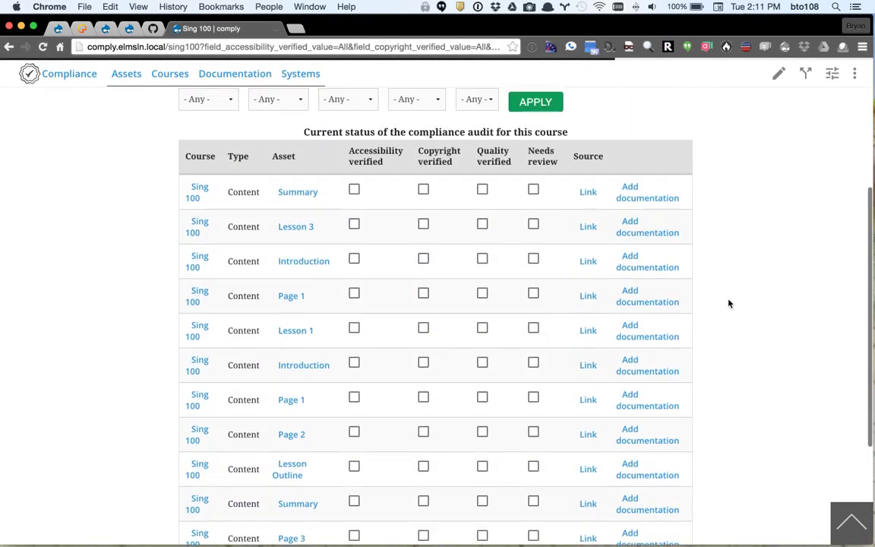
scroll(114, 240, "up", 2)
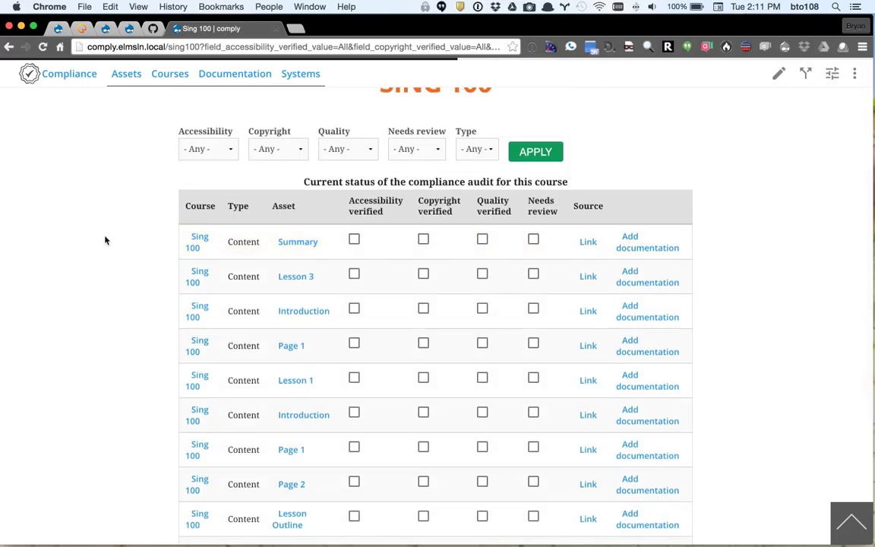
Open the first Summary asset in the audit list and examine its logistics, verification fields and embedded source content
left_click(303, 248)
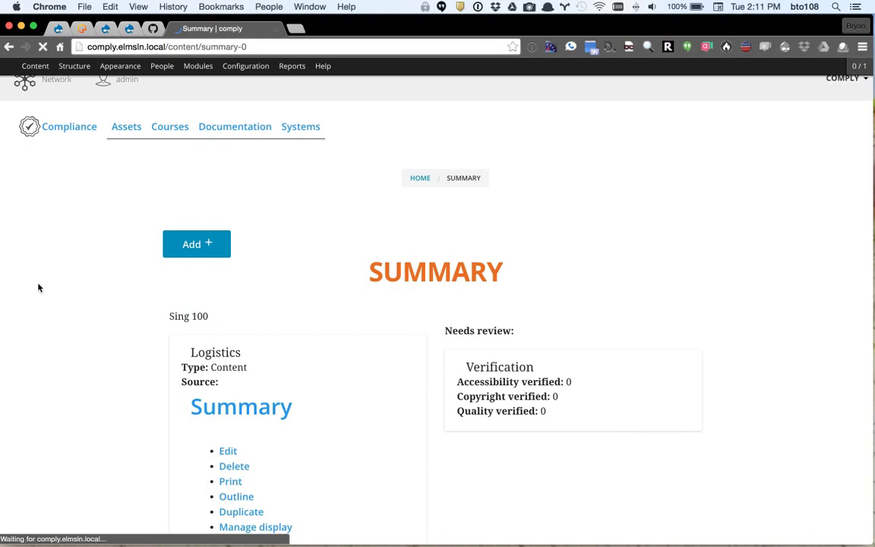
scroll(485, 331, "down", 5)
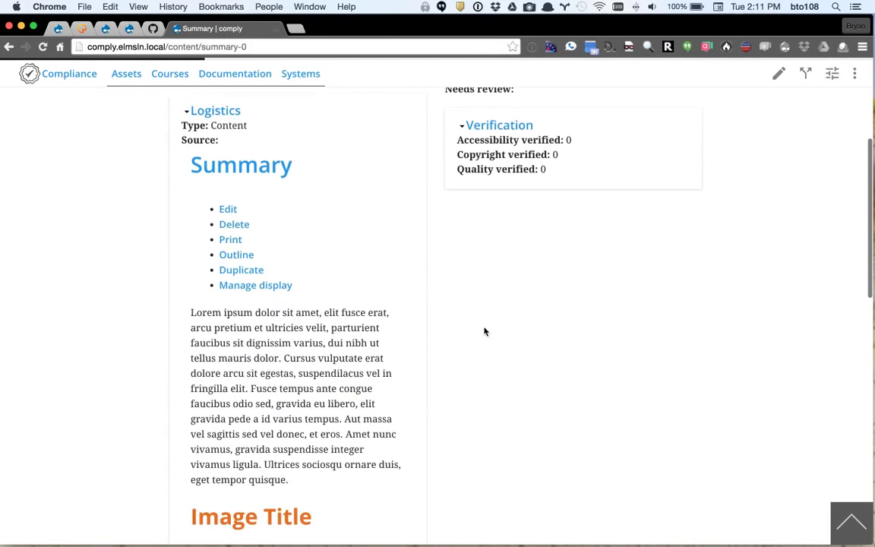
scroll(484, 331, "down", 2)
scroll(471, 401, "up", 10)
scroll(435, 365, "down", 2)
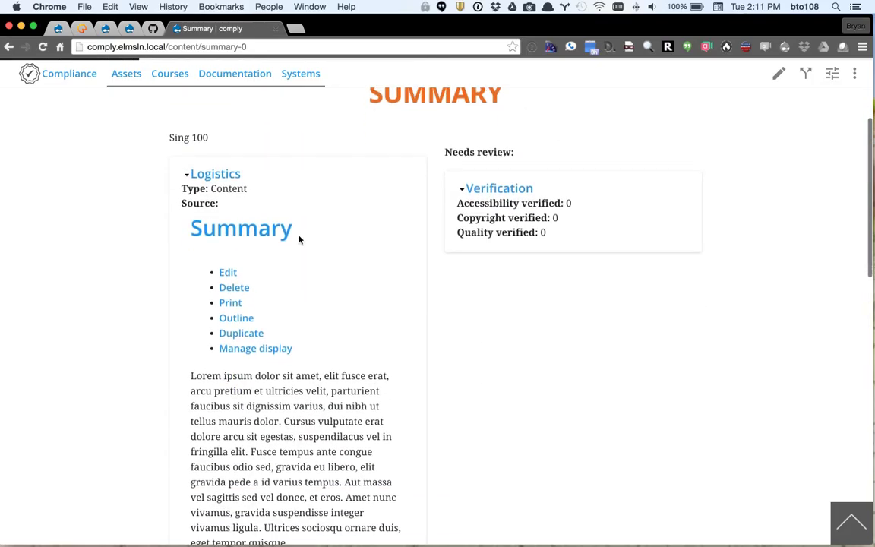
scroll(357, 395, "down", 5)
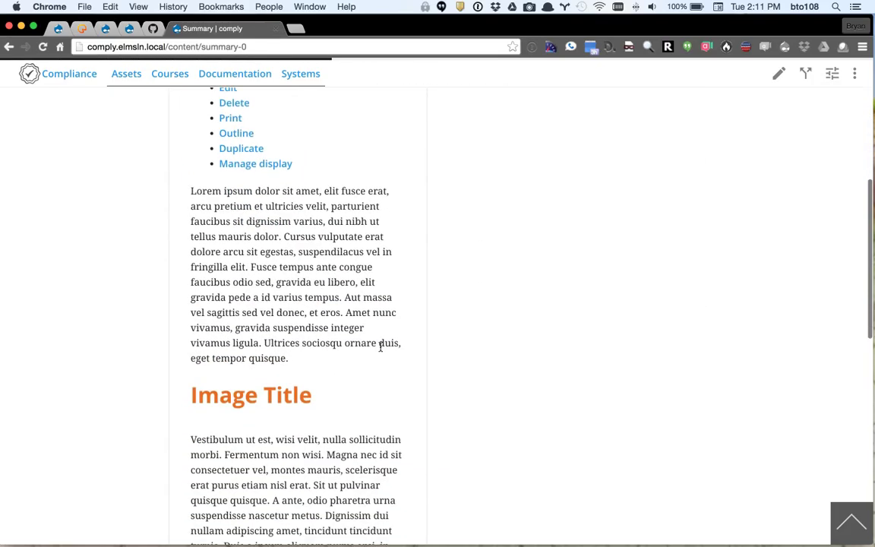
scroll(380, 349, "down", 6)
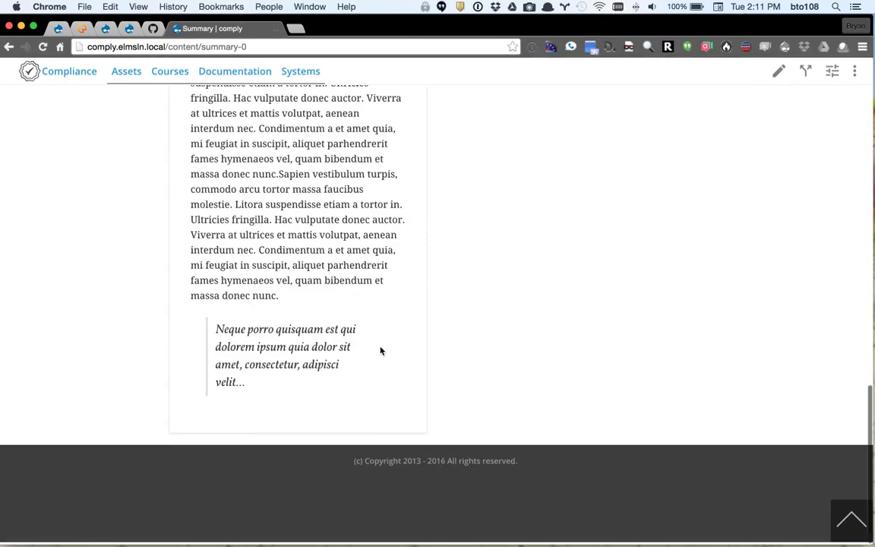
scroll(558, 385, "up", 12)
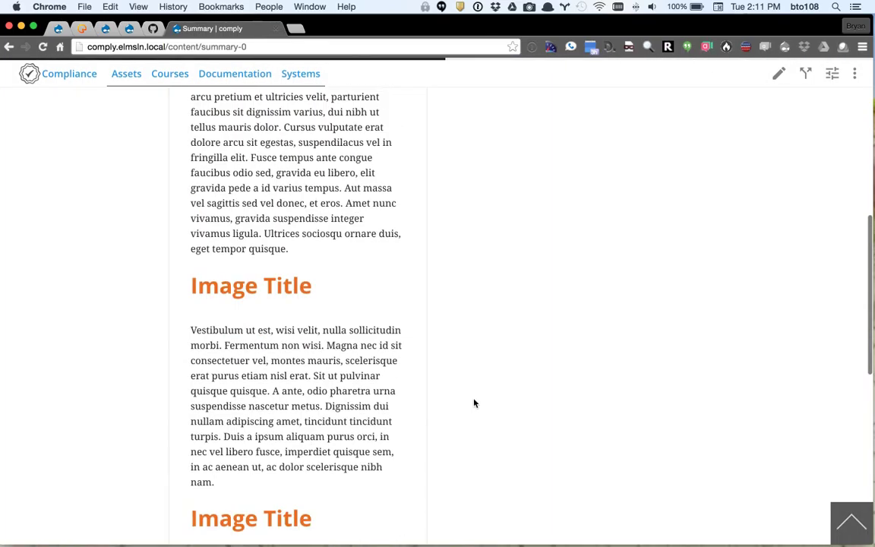
scroll(474, 403, "up", 3)
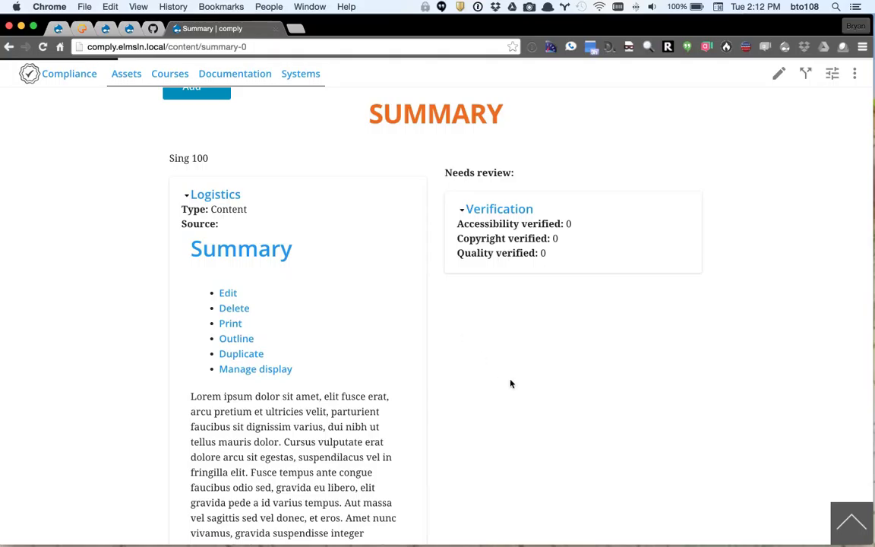
scroll(547, 403, "up", 5)
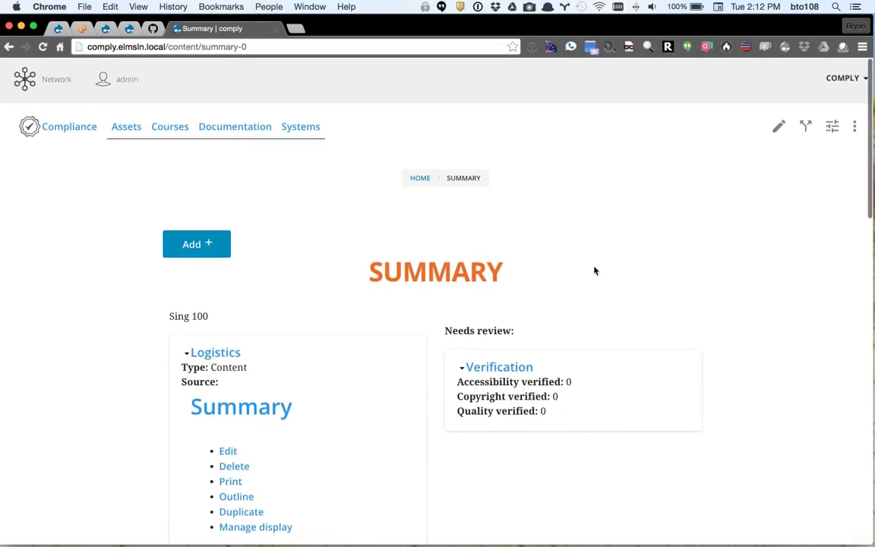
scroll(597, 273, "down", 1)
scroll(595, 271, "down", 3)
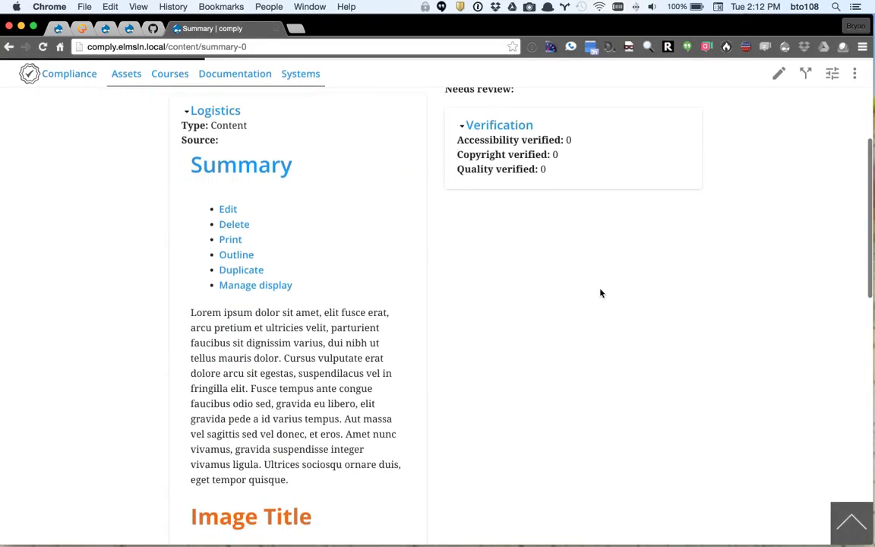
scroll(600, 292, "down", 3)
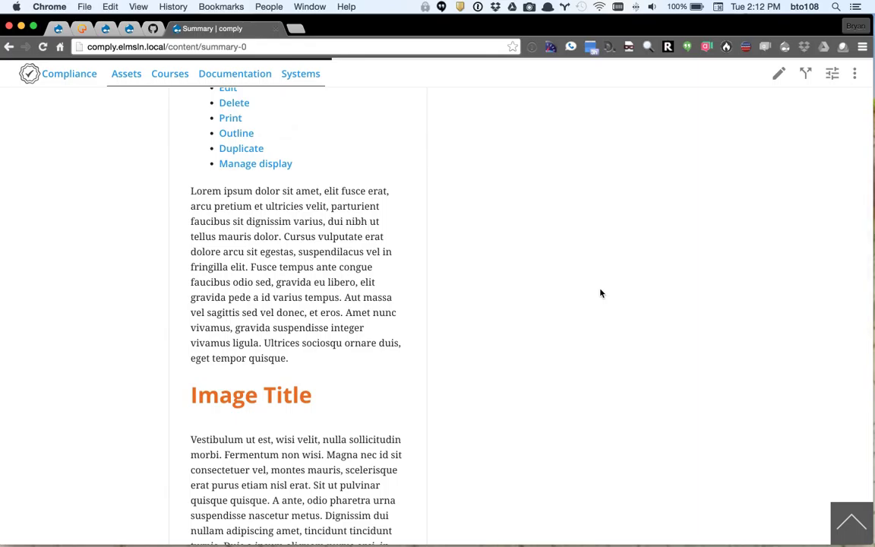
Leave the Summary asset, go to the Sing 100 content outline in the network, and open Lesson 1 for editing
key("super+Left")
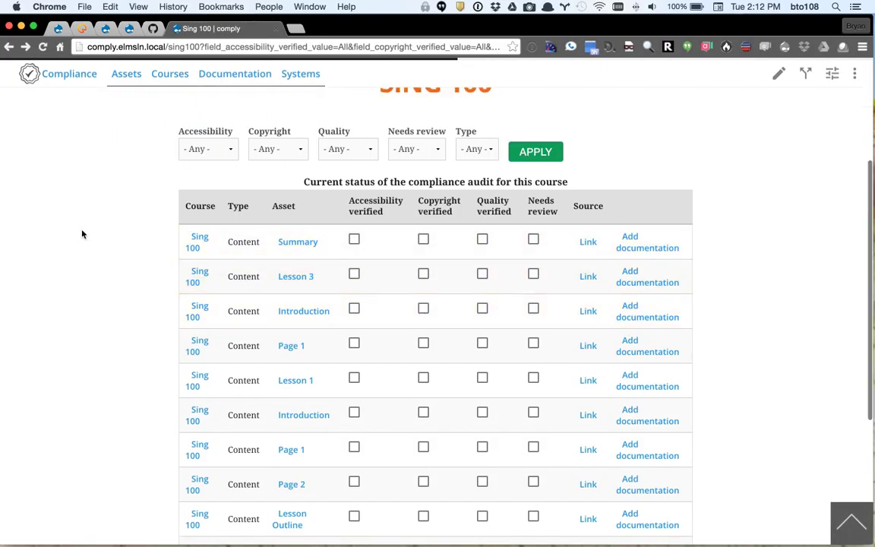
scroll(82, 234, "up", 5)
left_click(17, 82)
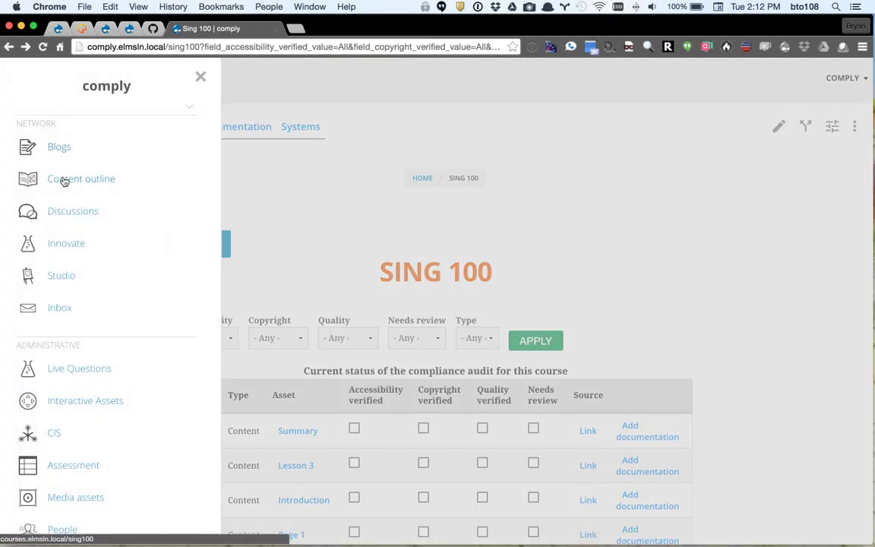
left_click(65, 180)
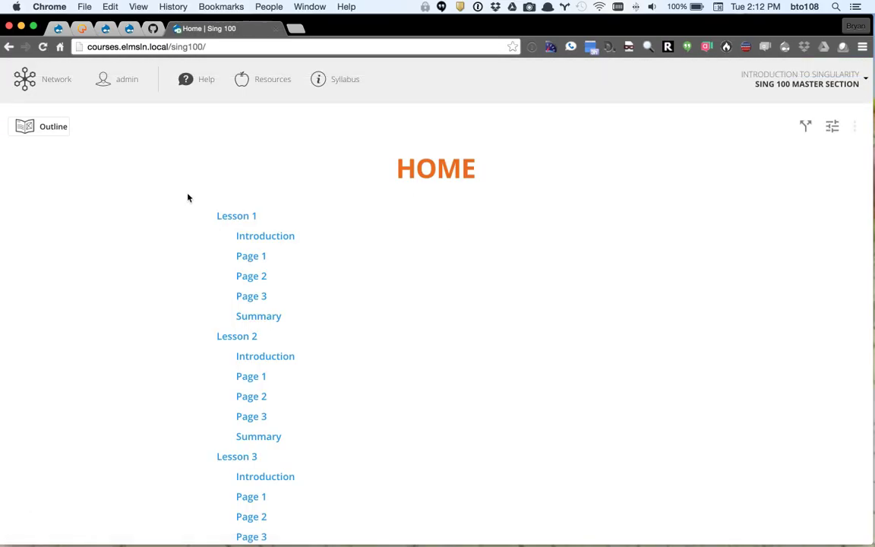
left_click(226, 215)
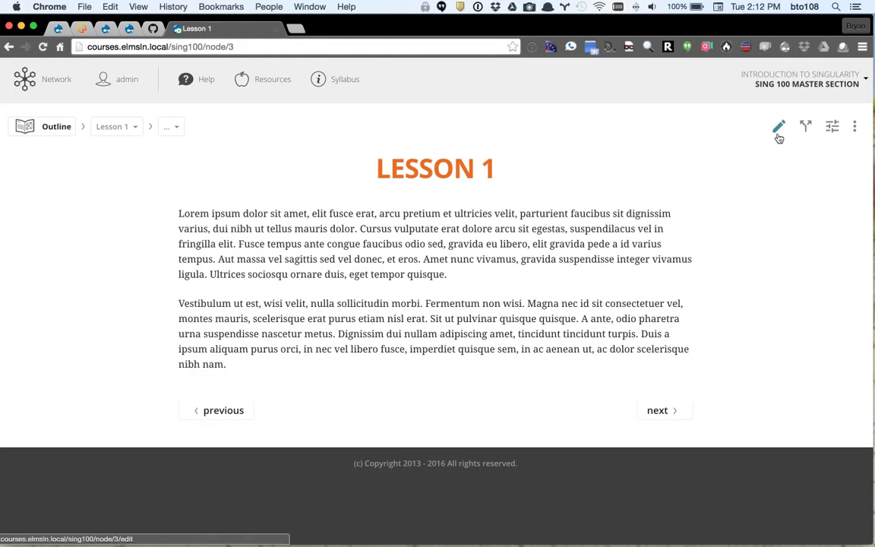
left_click(779, 137)
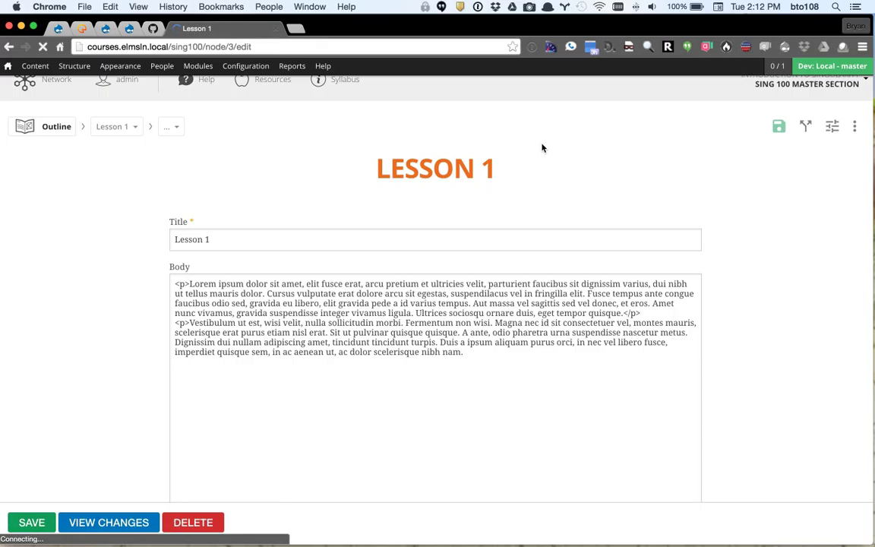
left_click(460, 373)
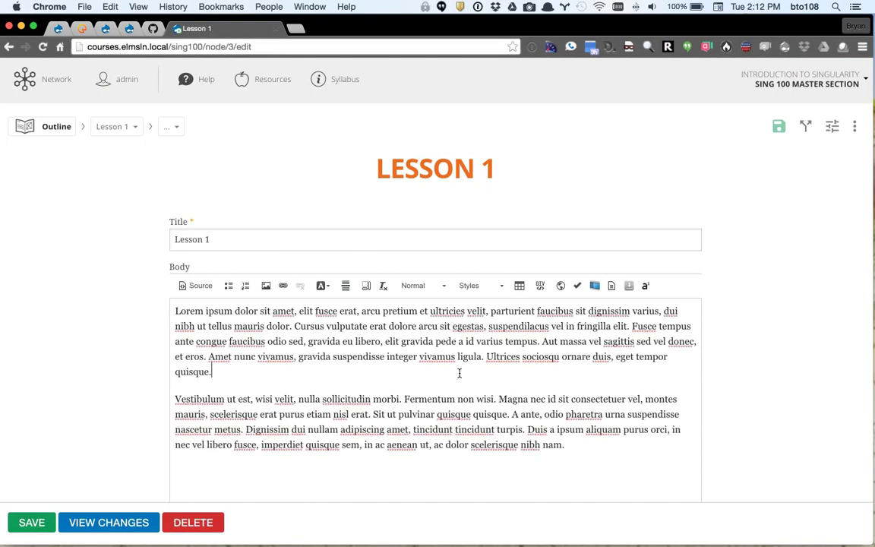
key("super+a")
key("BackSpace")
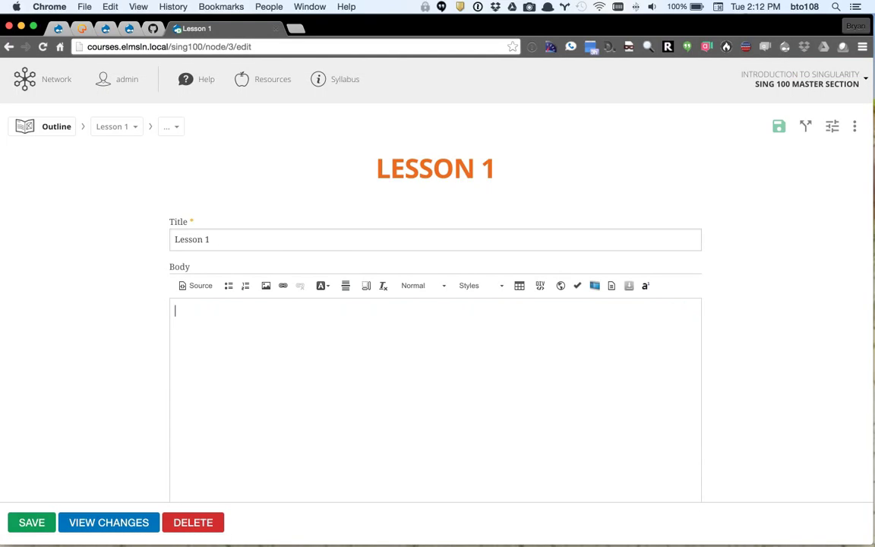
key("super+z")
Replace the word "vivamus" before "ligula" in the first body paragraph with "January 15th"
left_click(342, 327)
double_click(434, 357)
type("January ")
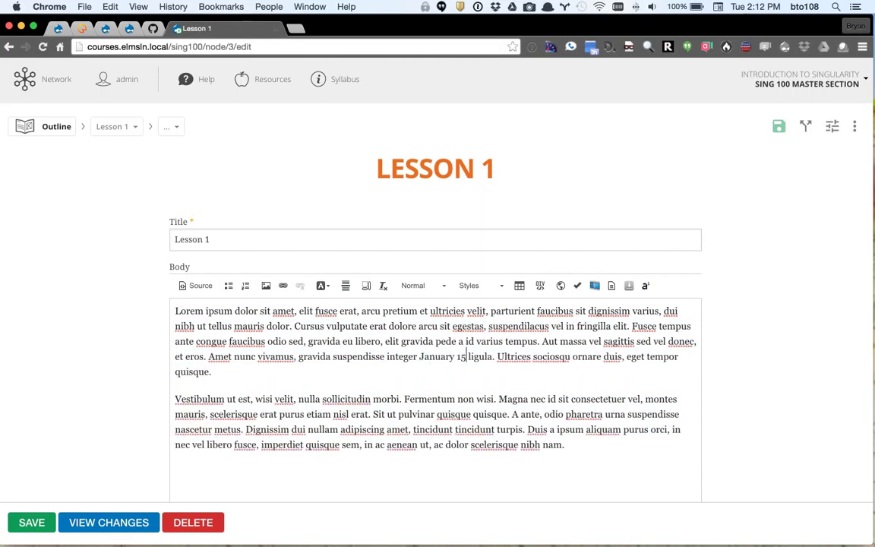
type("15th")
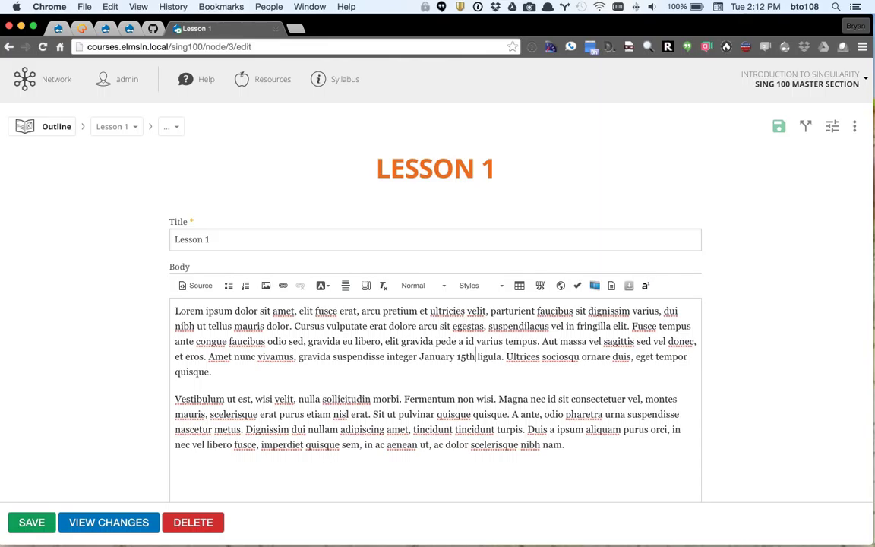
Add a separate bold paragraph reading "PAY ATTENTION" after "January 15th" in the lesson body
key("Return")
key("Return")
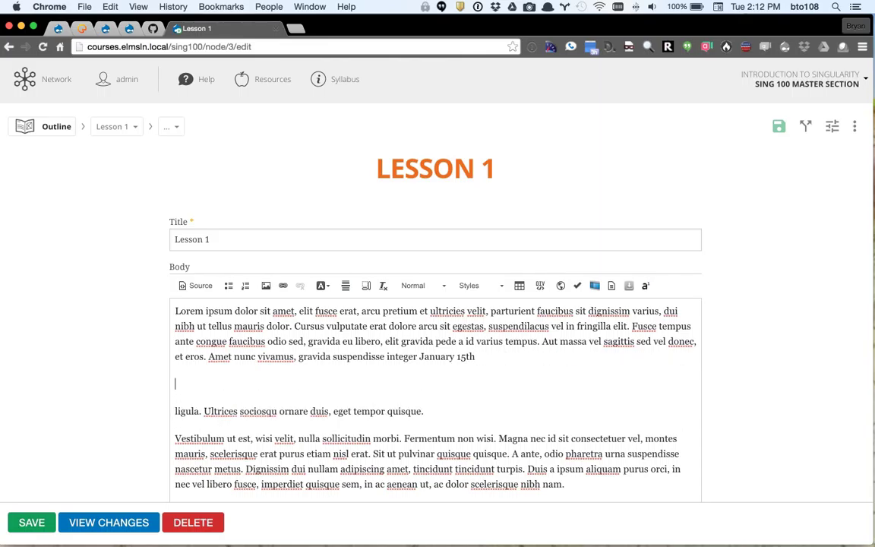
type("PAY ATTENTION")
triple_click(176, 384)
key("ctrl+b")
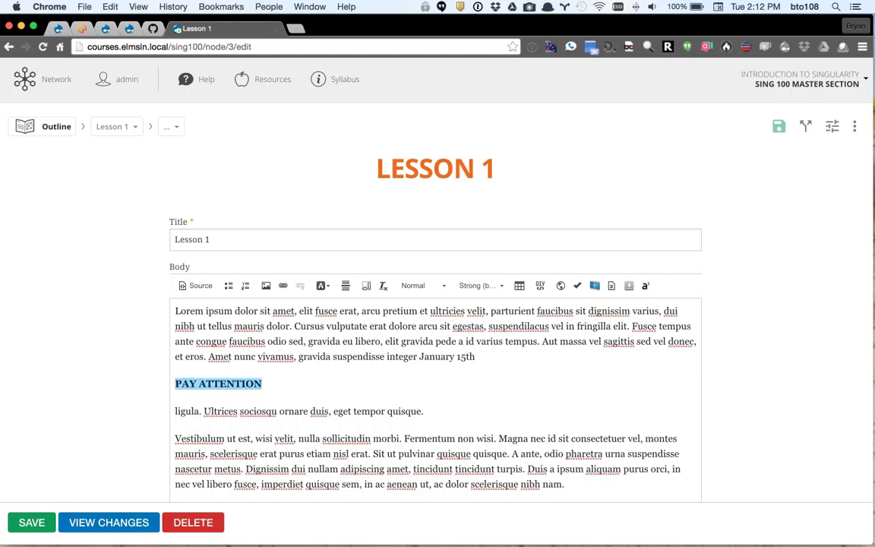
left_click(368, 383)
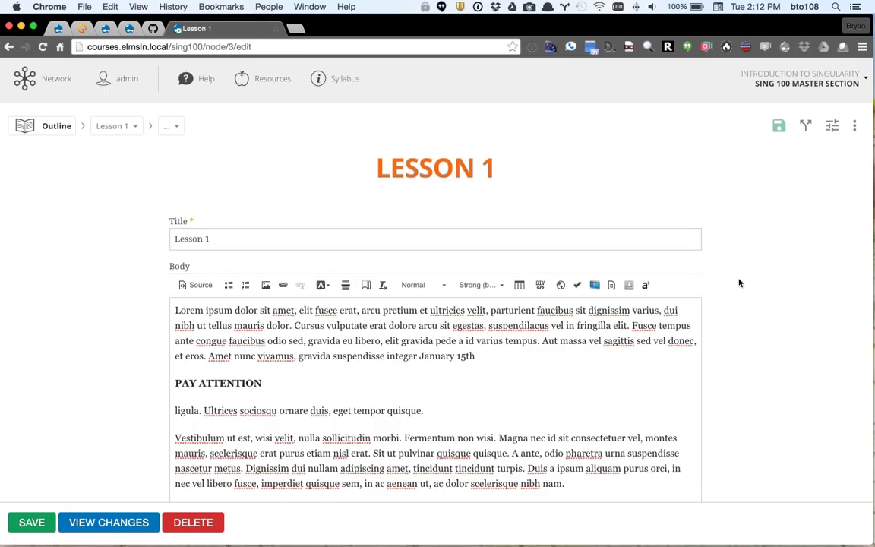
Start inserting an image in a new paragraph at the end of the lesson body and upload file000489491846.jpg from Downloads
scroll(554, 338, "down", 1)
left_click(589, 451)
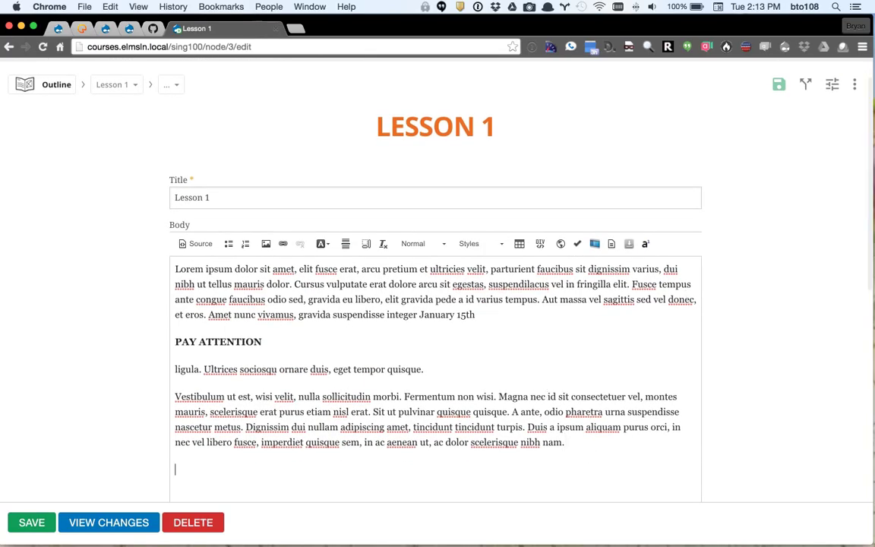
left_click(266, 244)
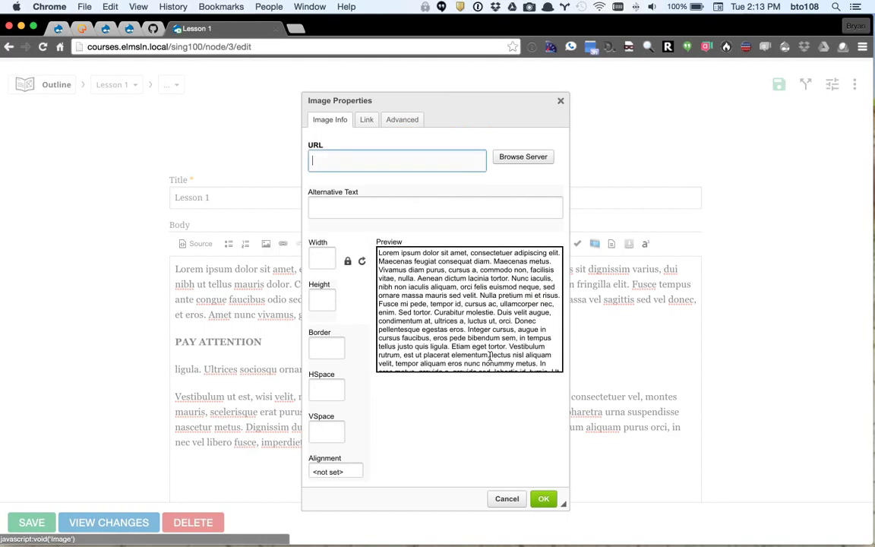
left_click(525, 161)
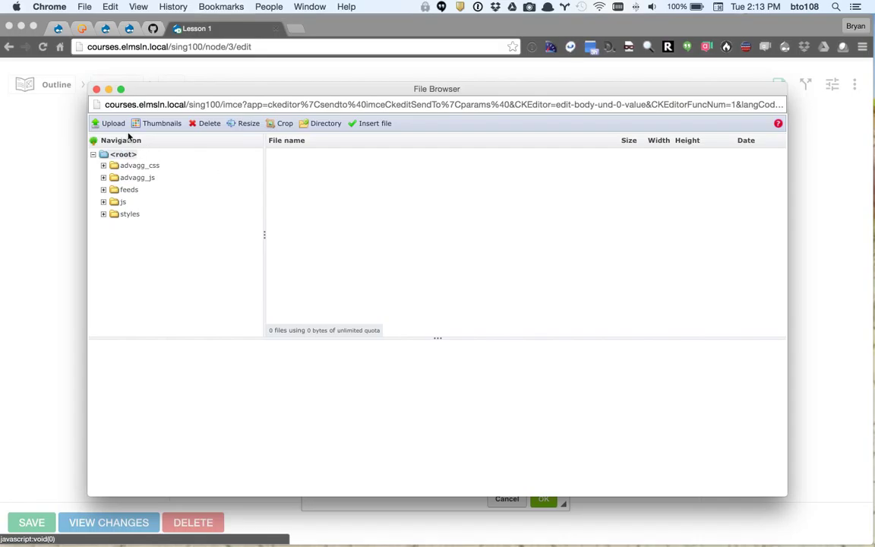
left_click(113, 124)
left_click(125, 162)
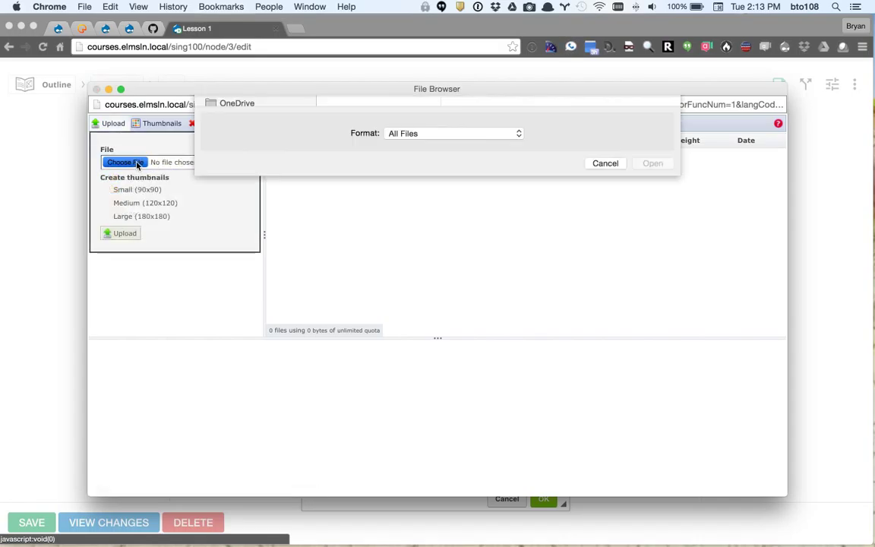
double_click(358, 162)
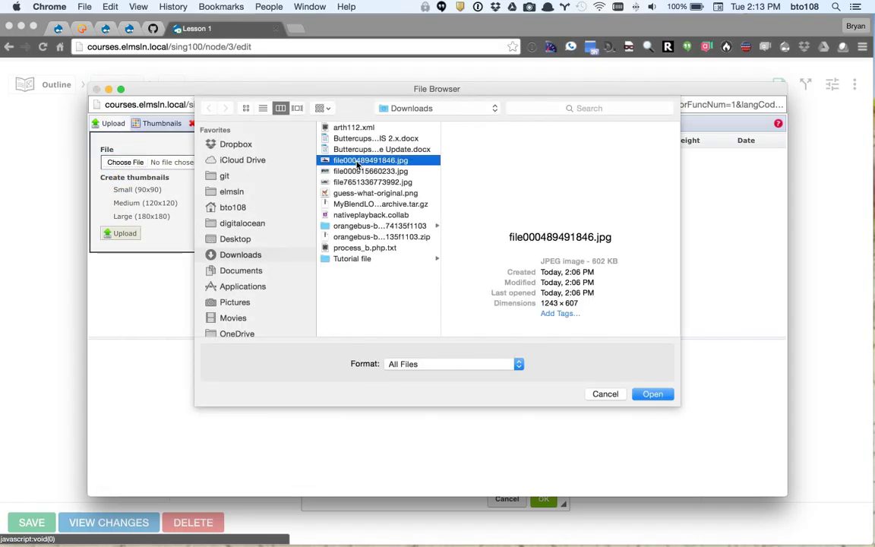
left_click(120, 234)
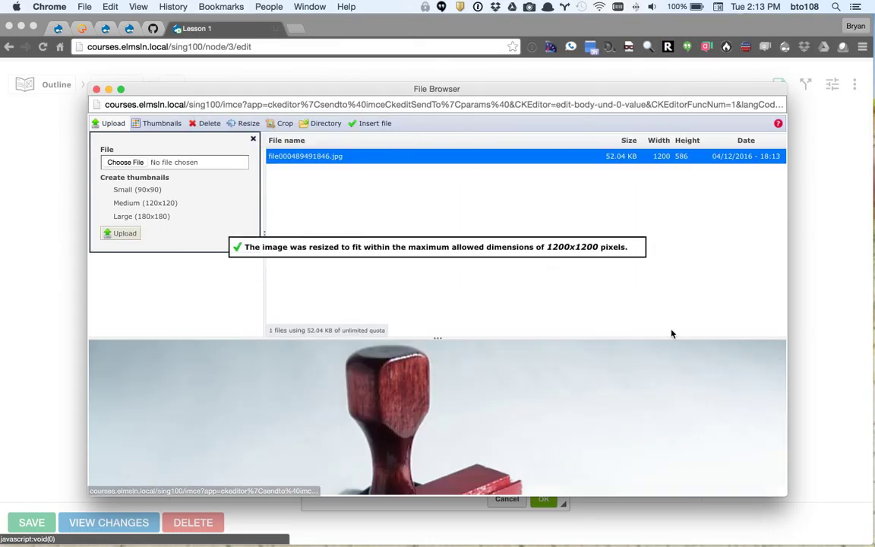
Insert the uploaded stamp image into the lesson body with the alternative text "Some alt information"
left_click(466, 429)
left_click(380, 210)
type("Some alt information")
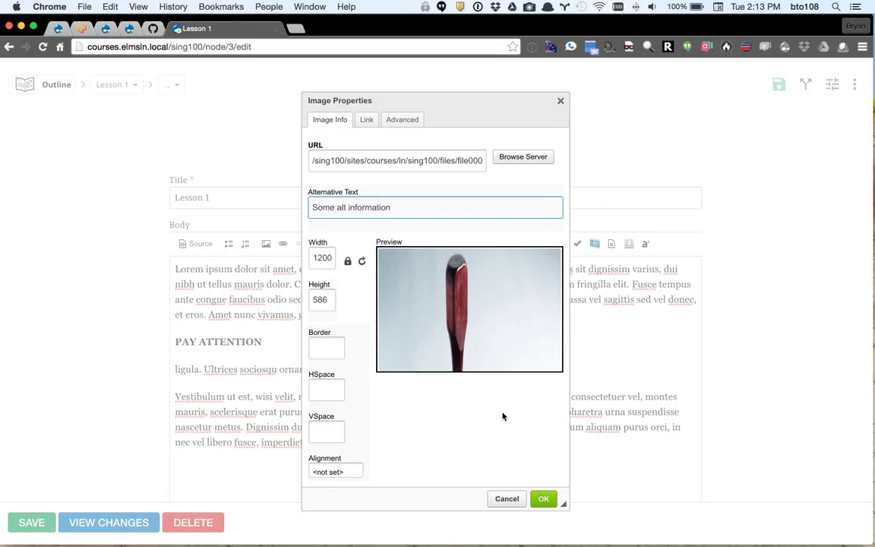
left_click(542, 499)
scroll(532, 342, "down", 3)
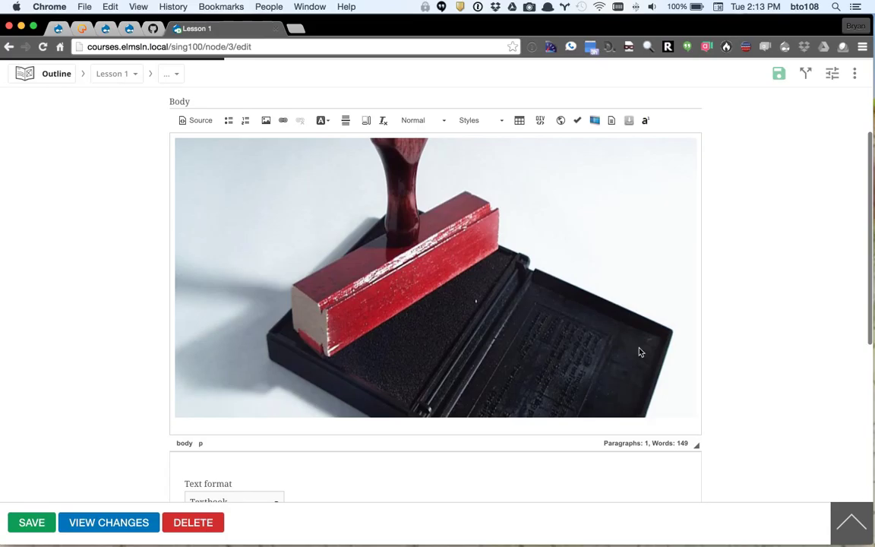
Add two paragraphs below the image: "fjijdsfusdfijsdijfijsdfdsf" and "You need to focus on this in order to complete the assignment!"
key("Return")
type("fjijdsfusdfijsdijfijsdfdsf")
key("Return")
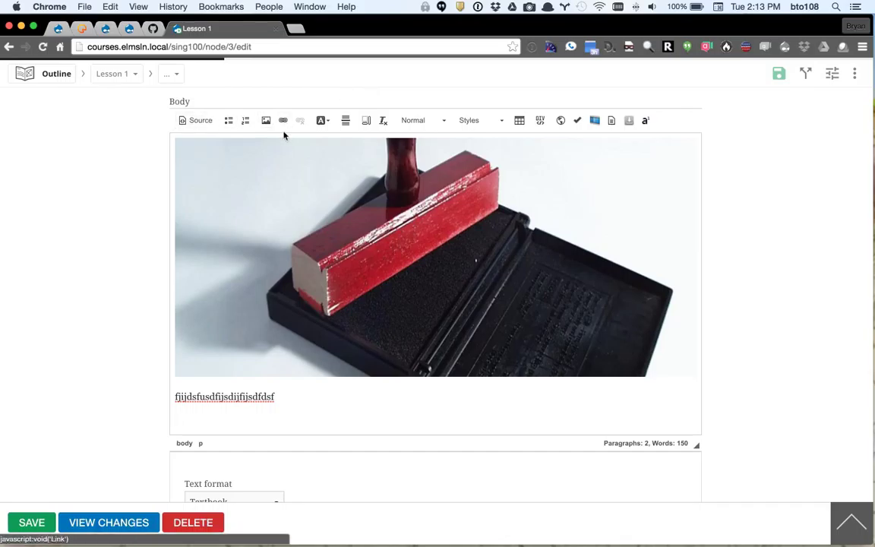
type("You need to focus on this in order to complete the assignment!")
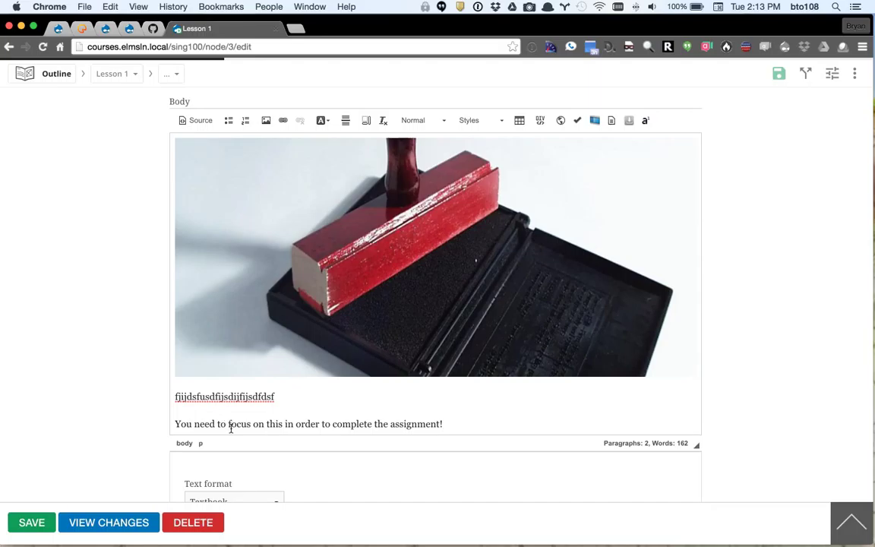
left_click_drag(229, 424, 285, 424)
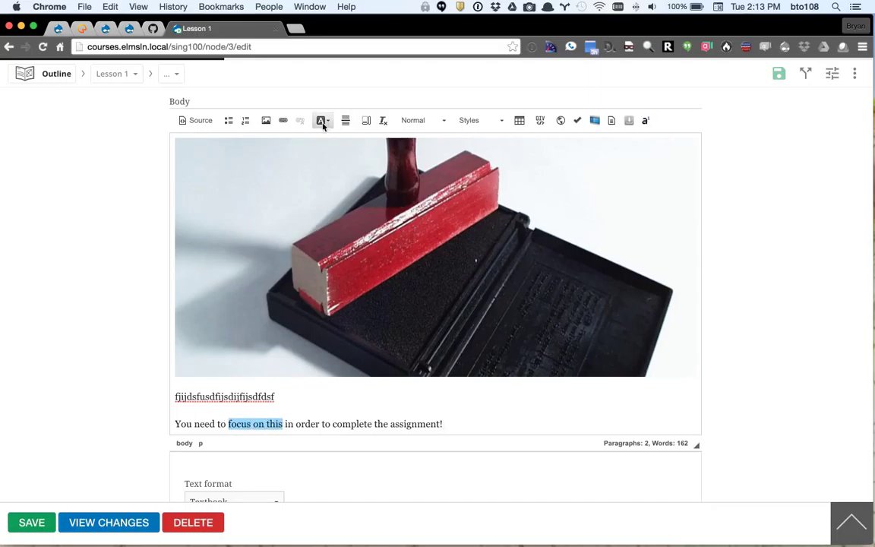
left_click(287, 121)
left_click(380, 263)
left_click(382, 268)
left_click(408, 297)
type("house.gov")
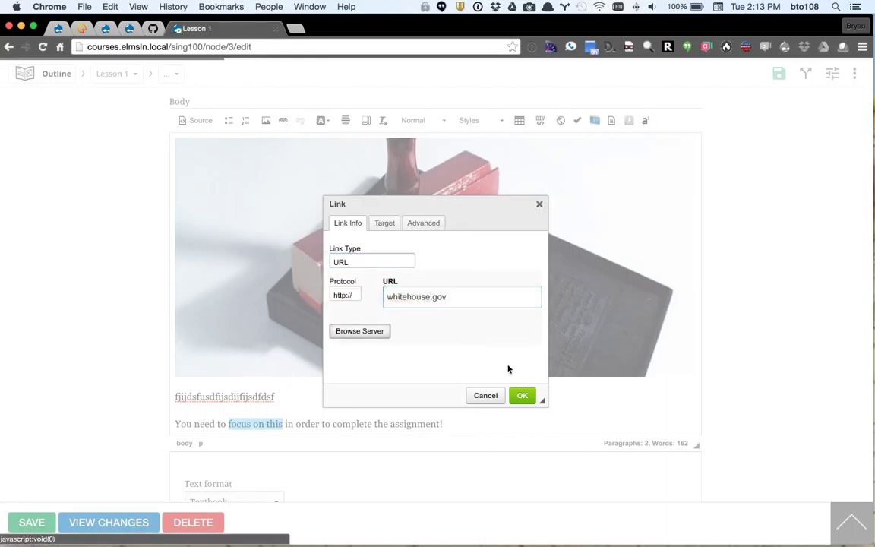
left_click(523, 395)
scroll(361, 361, "down", 2)
left_click(375, 362)
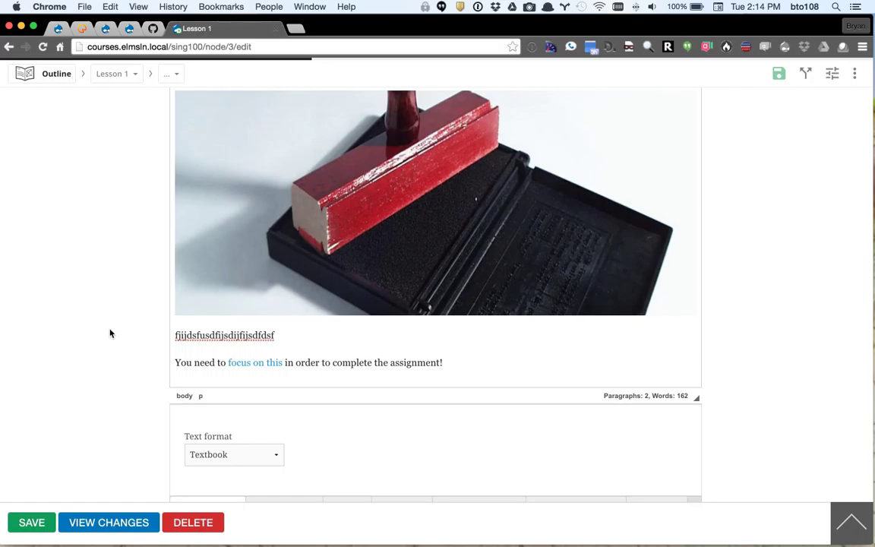
Save Lesson 1 and review the updated page from the body text down to the linked sentence
scroll(110, 333, "down", 10)
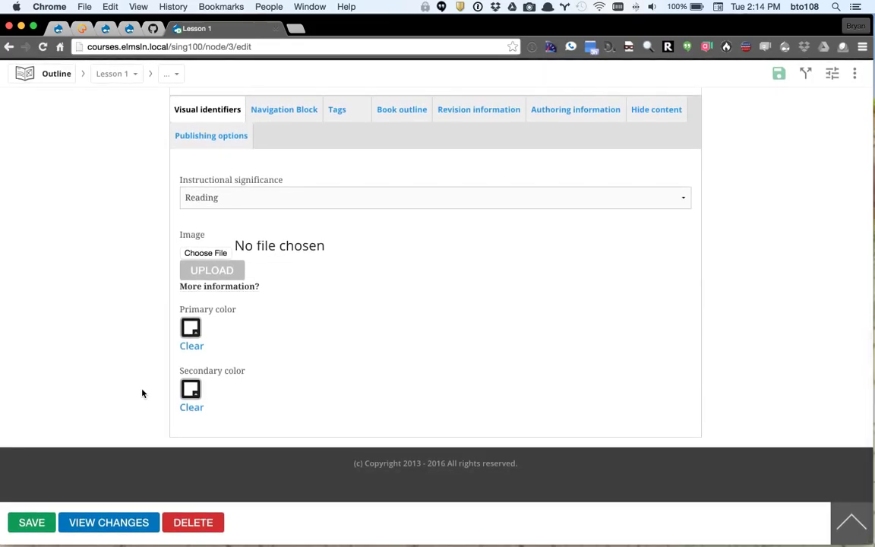
left_click(29, 521)
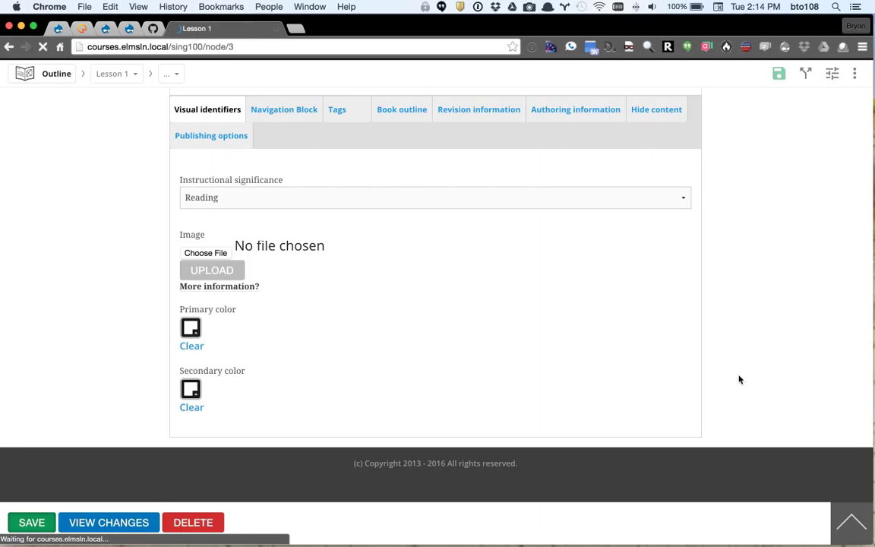
scroll(684, 377, "down", 3)
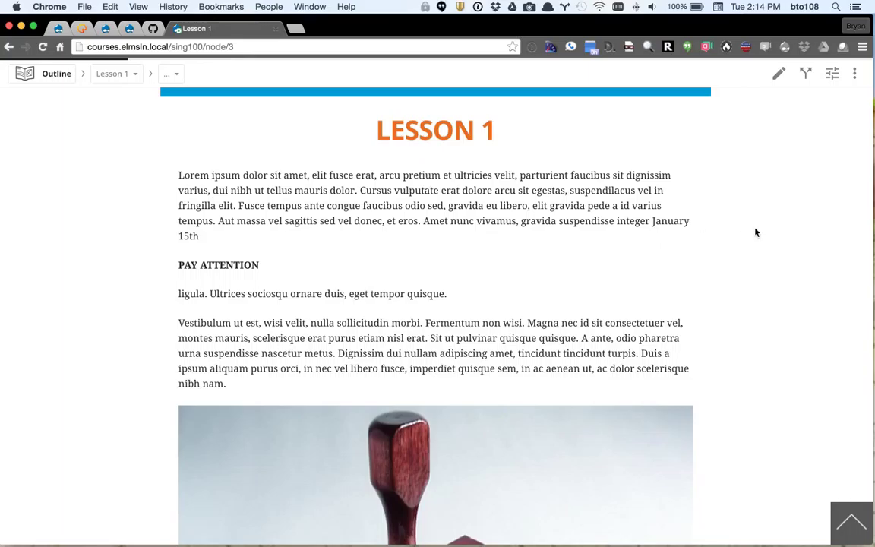
scroll(756, 232, "down", 10)
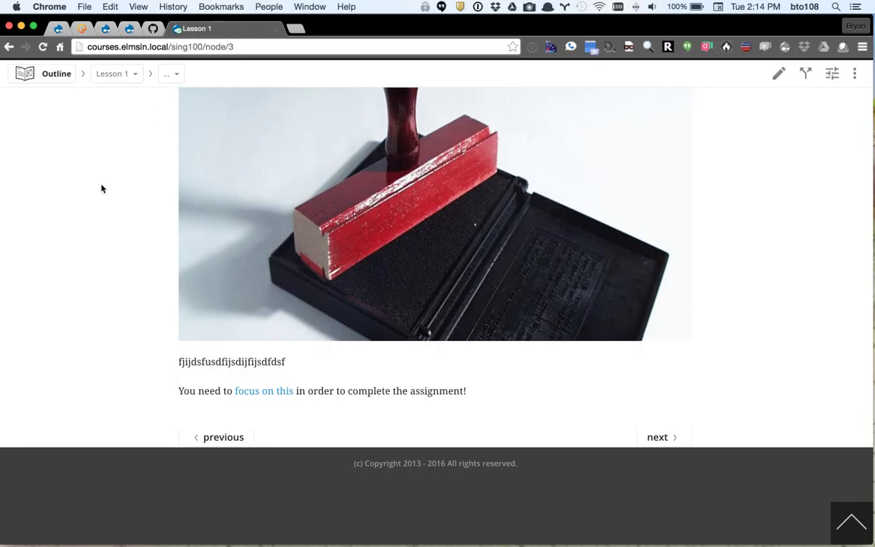
scroll(102, 189, "up", 10)
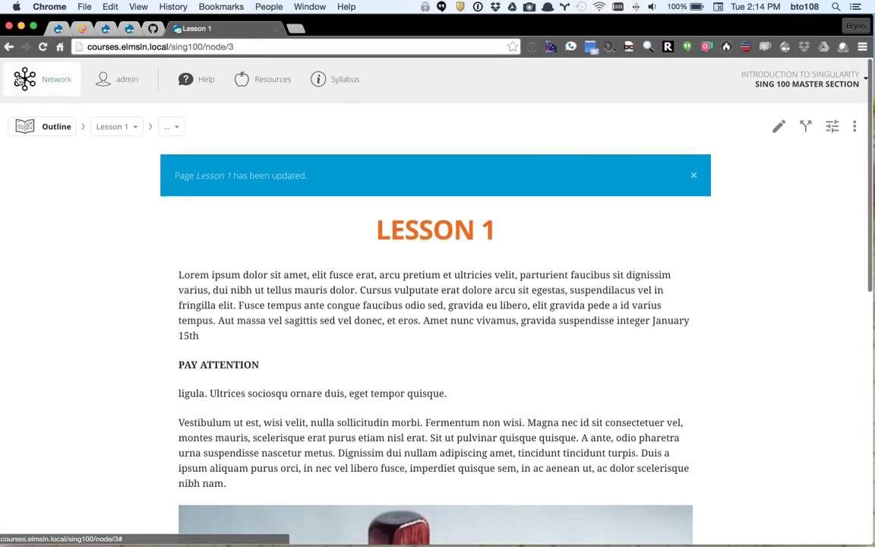
Go to the Sing 100 compliance audit through the network and filter its assets to type Link
left_click(20, 81)
scroll(106, 357, "down", 2)
left_click(80, 419)
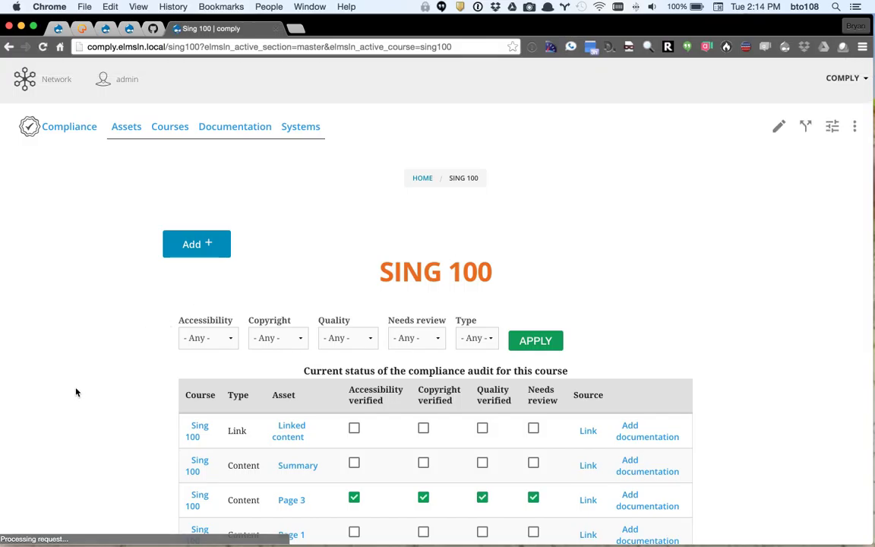
scroll(76, 392, "down", 3)
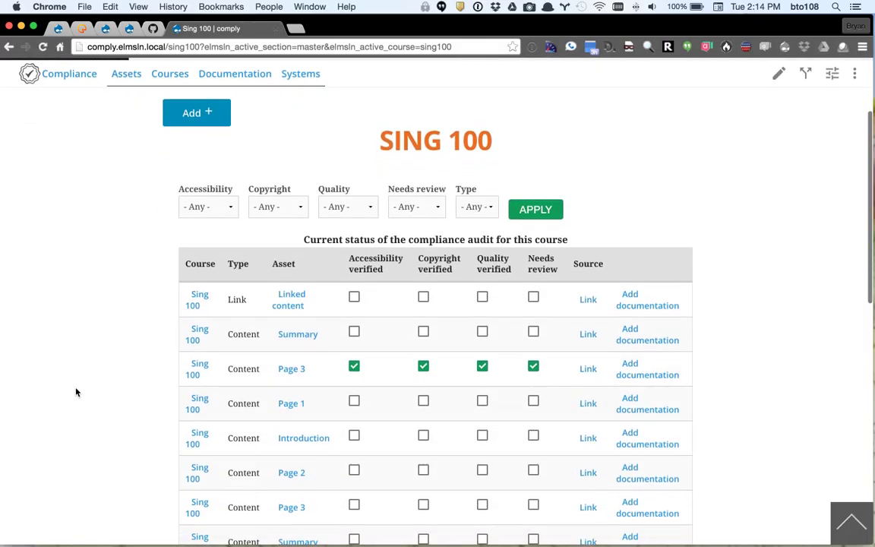
scroll(76, 392, "down", 1)
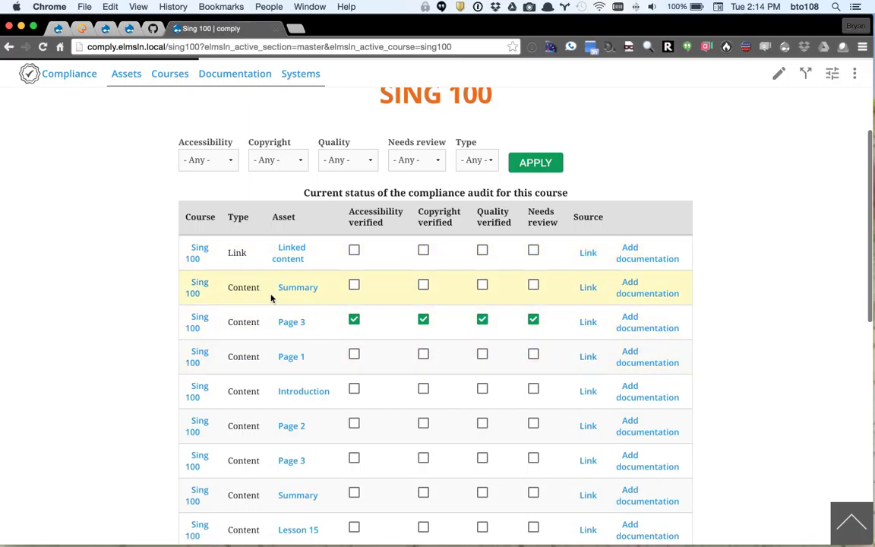
left_click(490, 160)
left_click(472, 183)
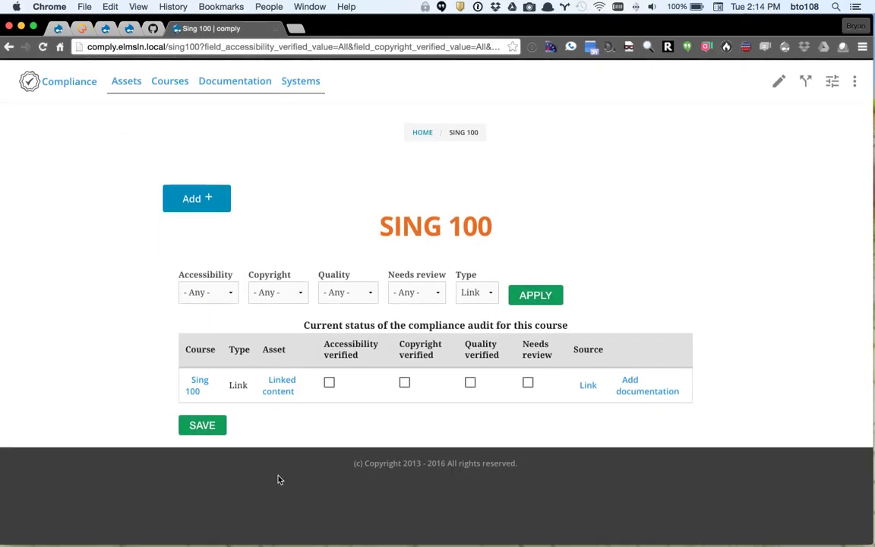
Review the Linked content asset's page, return to the course list, mark it accessibility, copyright and quality verified, and save
left_click(287, 390)
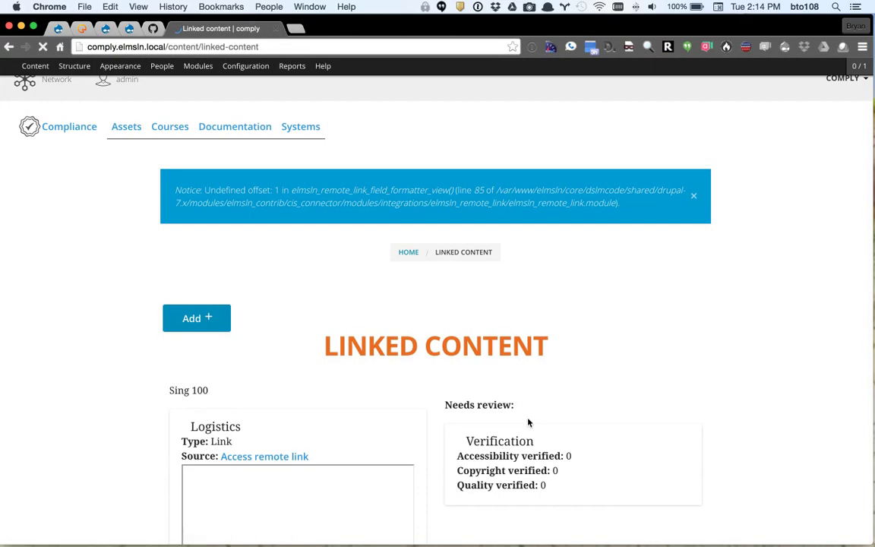
scroll(140, 291, "down", 6)
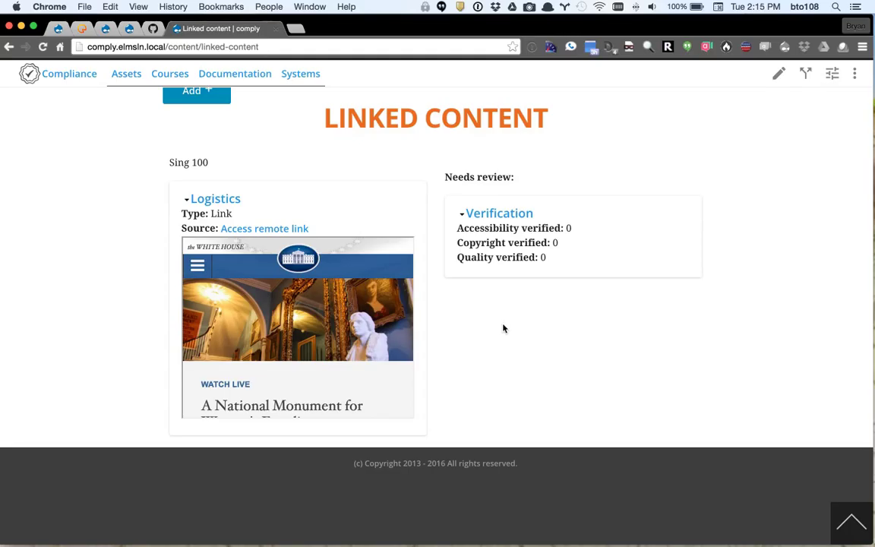
key("super+bracketleft")
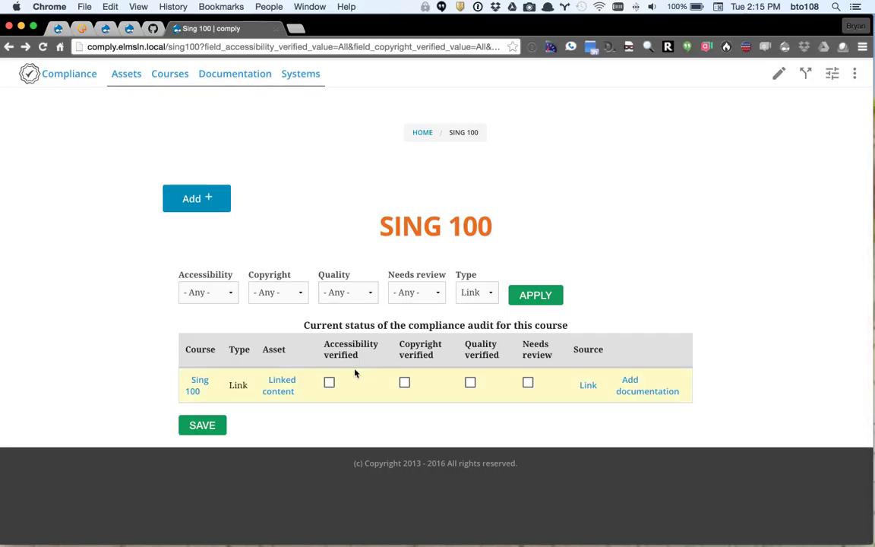
left_click(329, 382)
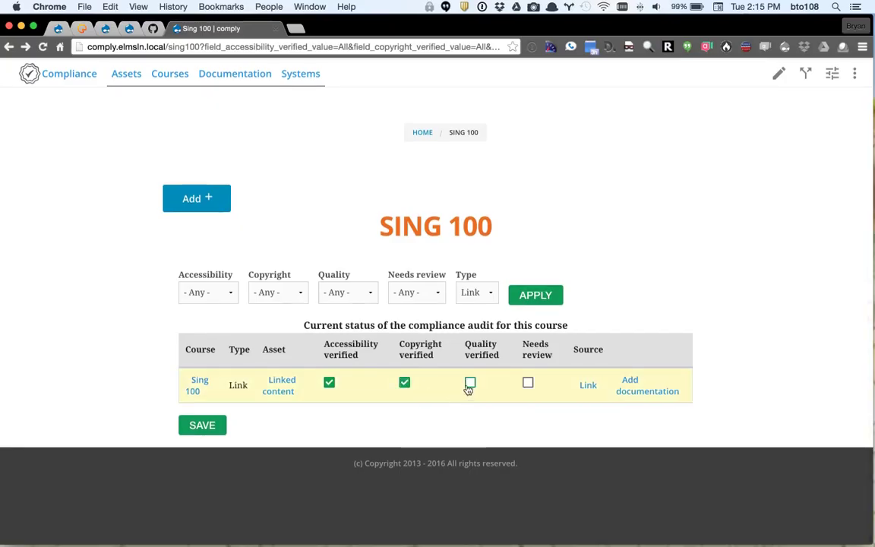
left_click(205, 430)
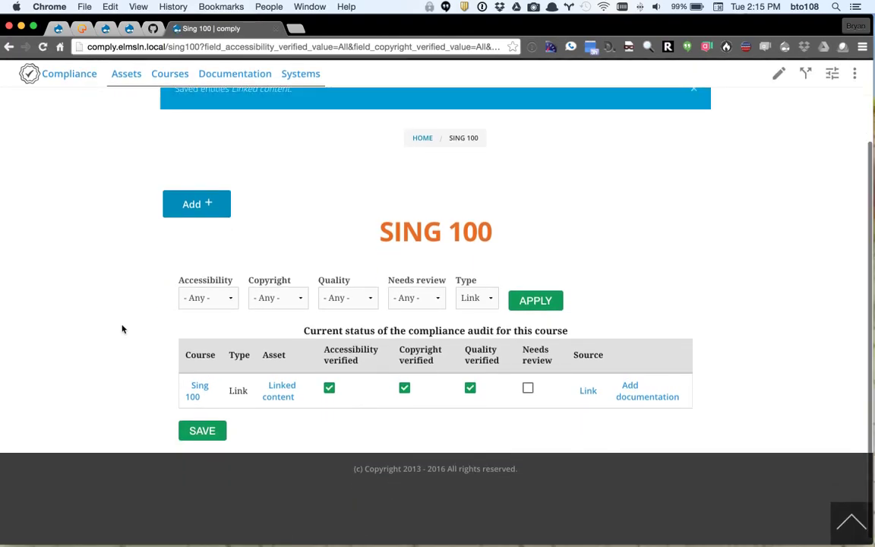
Filter the Sing 100 audit list to assets of type Content
left_click(477, 297)
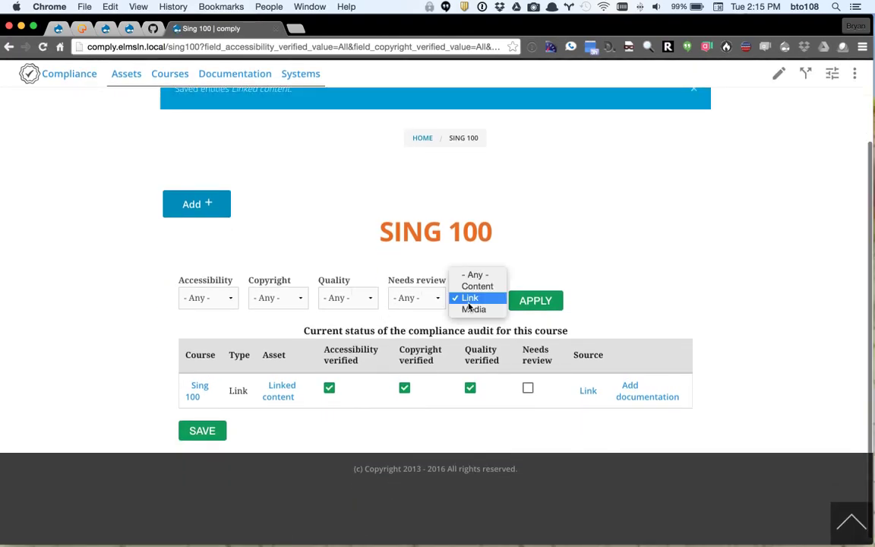
left_click(475, 286)
left_click(538, 302)
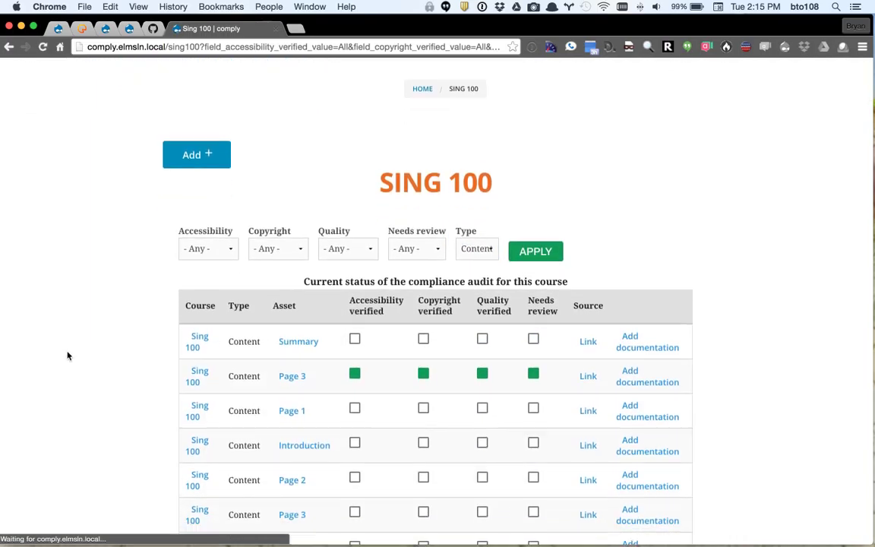
Mark the first Summary and Page 1 assets as accessibility, copyright and quality verified and save the list
left_click(355, 332)
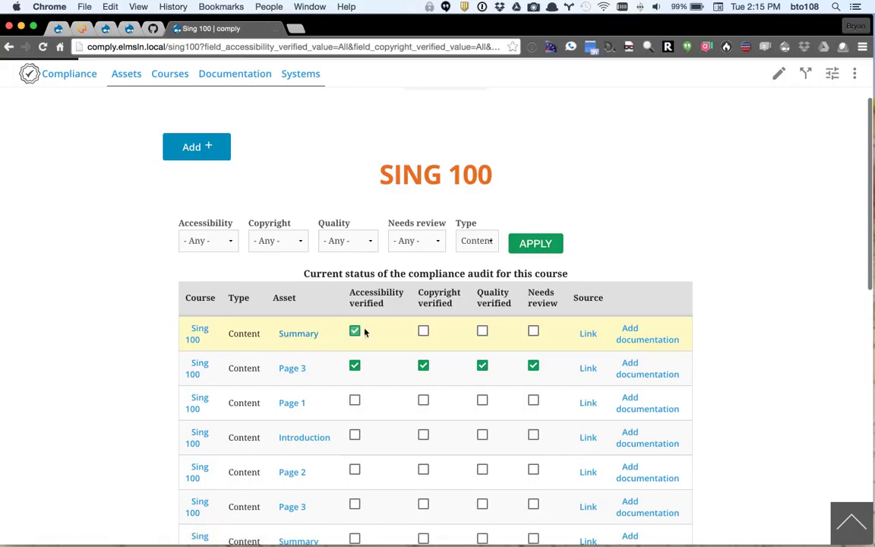
left_click(423, 332)
left_click(483, 332)
left_click(482, 401)
left_click(423, 401)
left_click(355, 401)
scroll(152, 414, "down", 5)
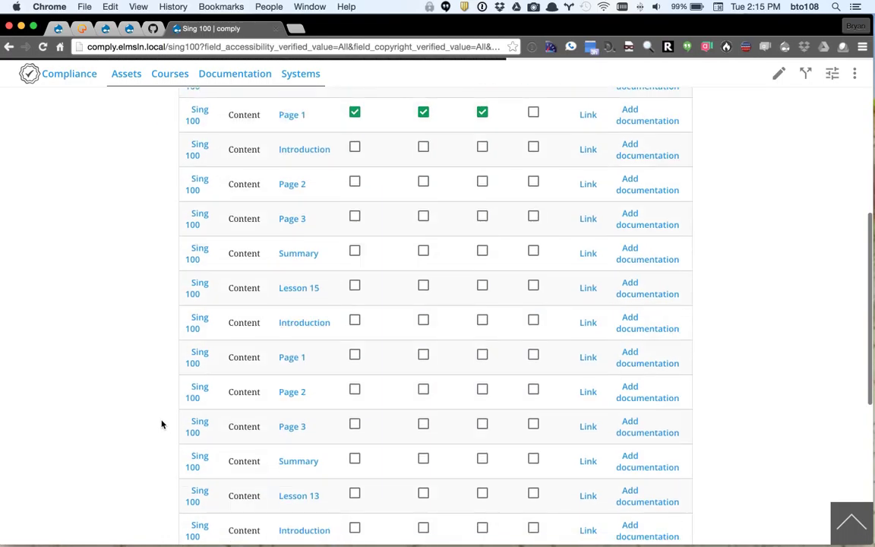
scroll(161, 424, "down", 5)
left_click(212, 403)
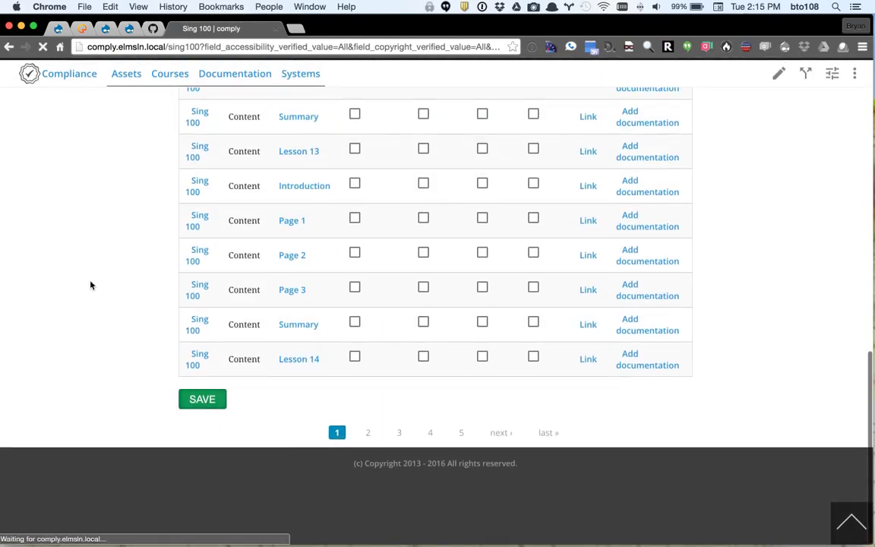
Open the source page of the first Summary asset and start editing it
scroll(89, 285, "down", 3)
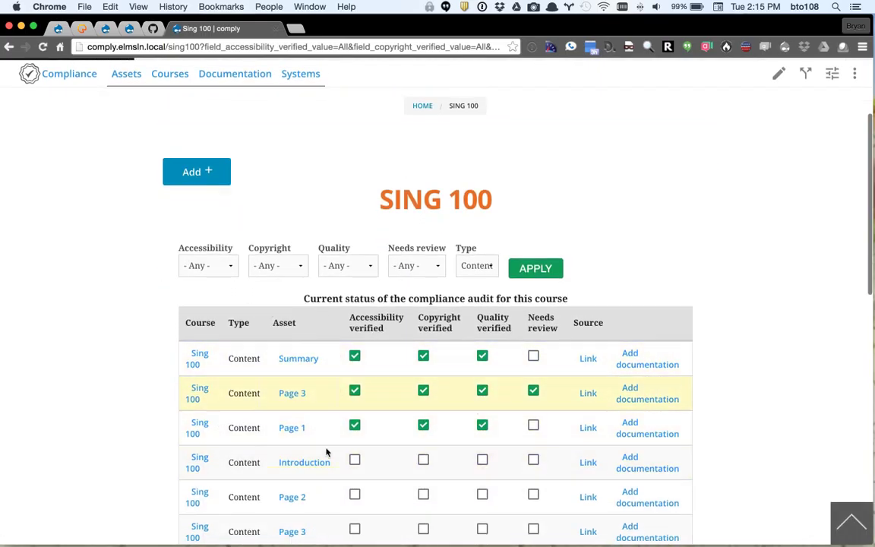
left_click(588, 359)
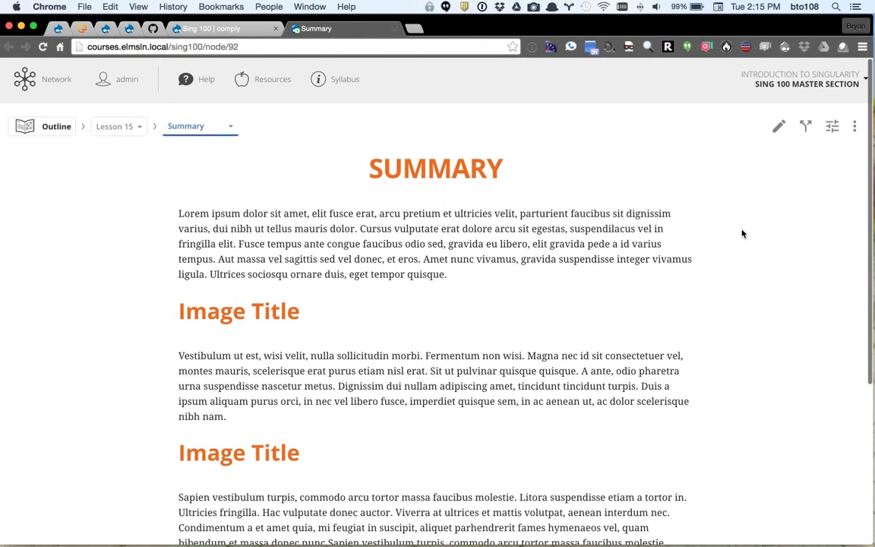
left_click(780, 128)
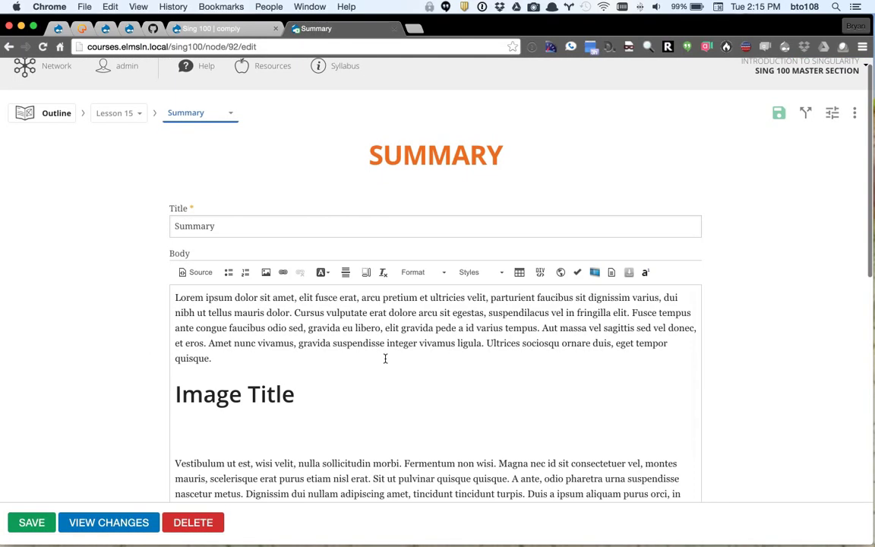
Add the heading "asdadadadad" above the first Image Title and the paragraph "IJDSDIIDDIS" below it in the Summary body
left_click(445, 367)
type("asdadadadad")
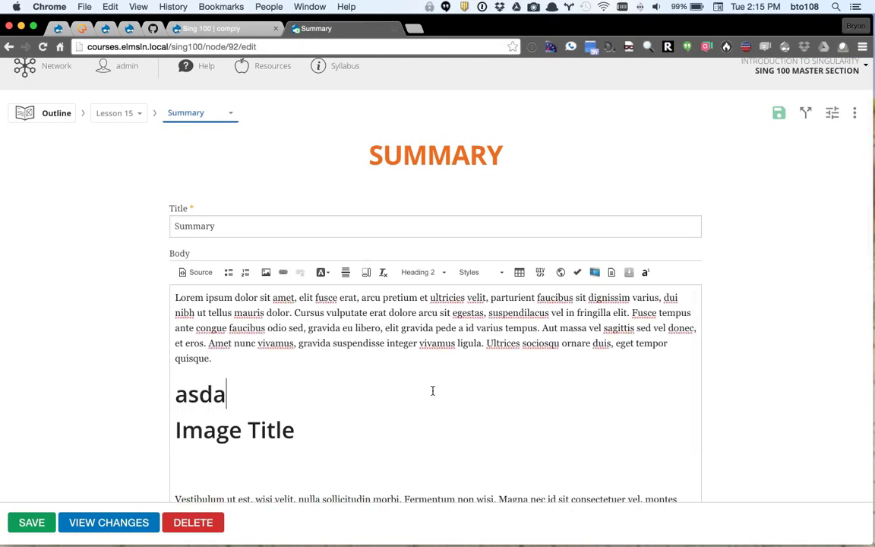
scroll(311, 444, "down", 2)
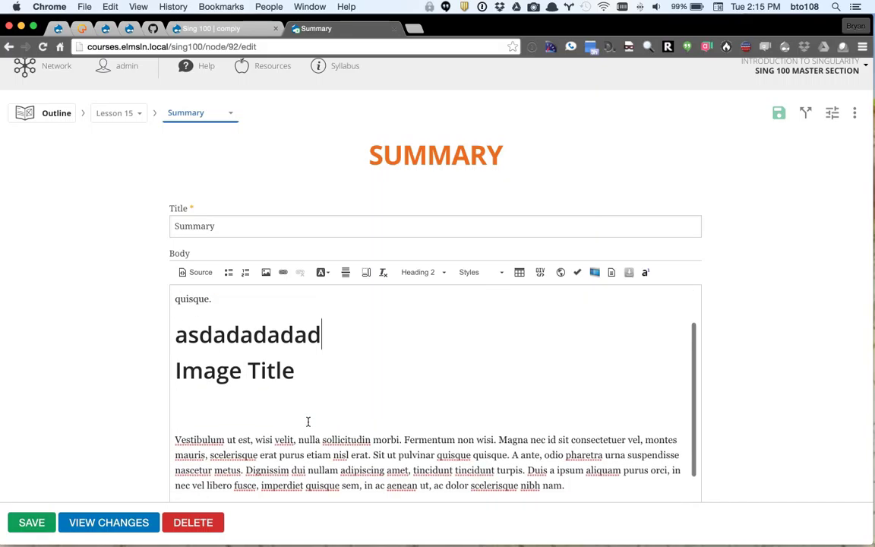
left_click(344, 403)
type("IJDSDIIDDIS")
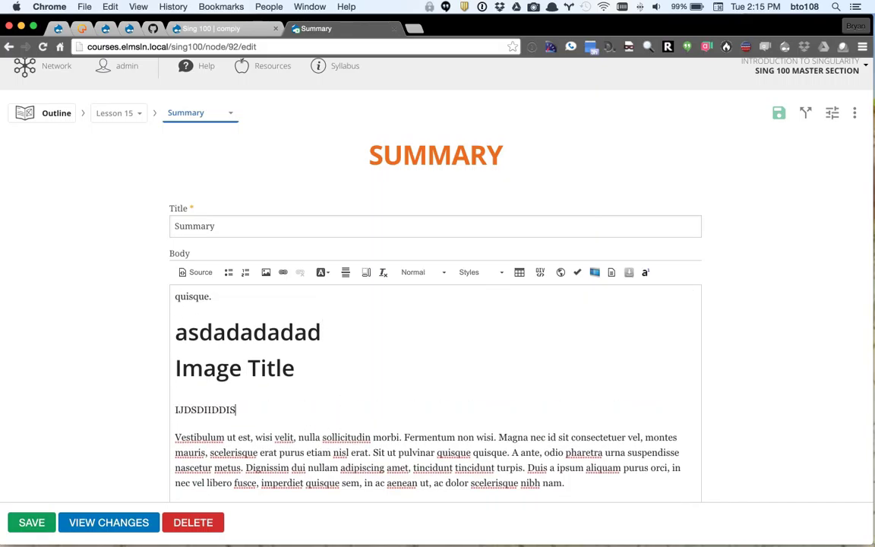
scroll(11, 440, "down", 1)
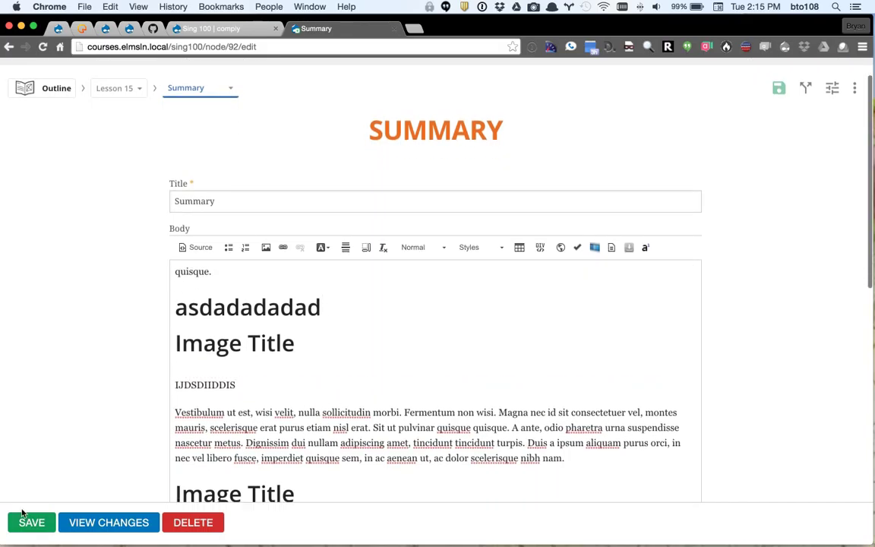
Look at the Sing 100 compliance list again and return to the Summary page's edit form
left_click(228, 31)
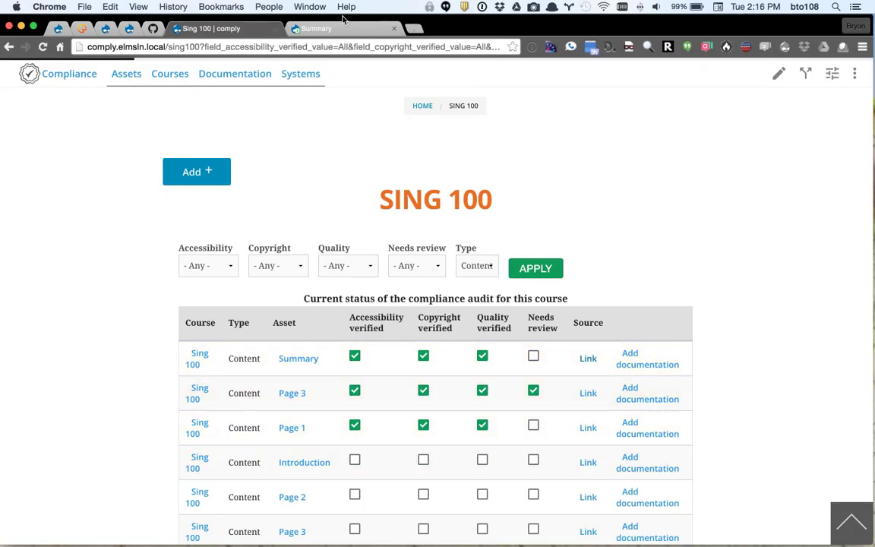
left_click(313, 28)
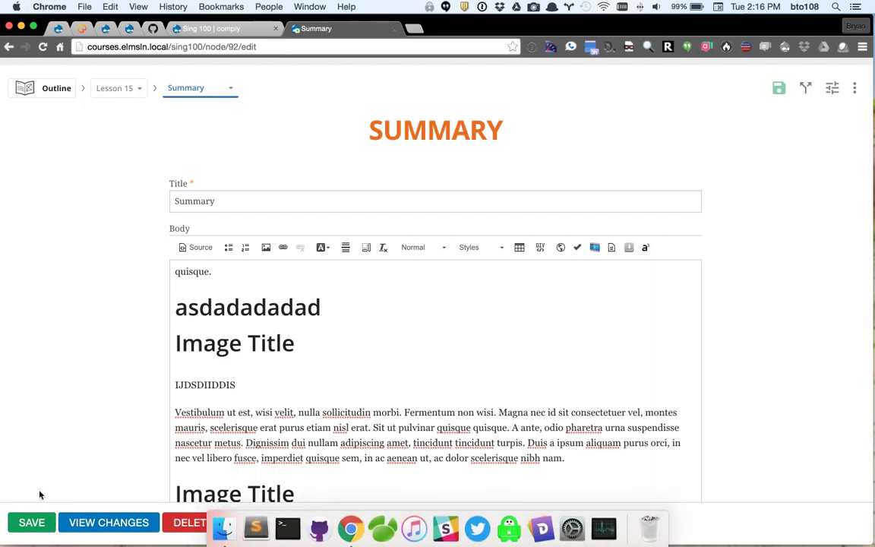
Save the edited Summary page and reload the Sing 100 compliance list to check its assets
left_click(32, 522)
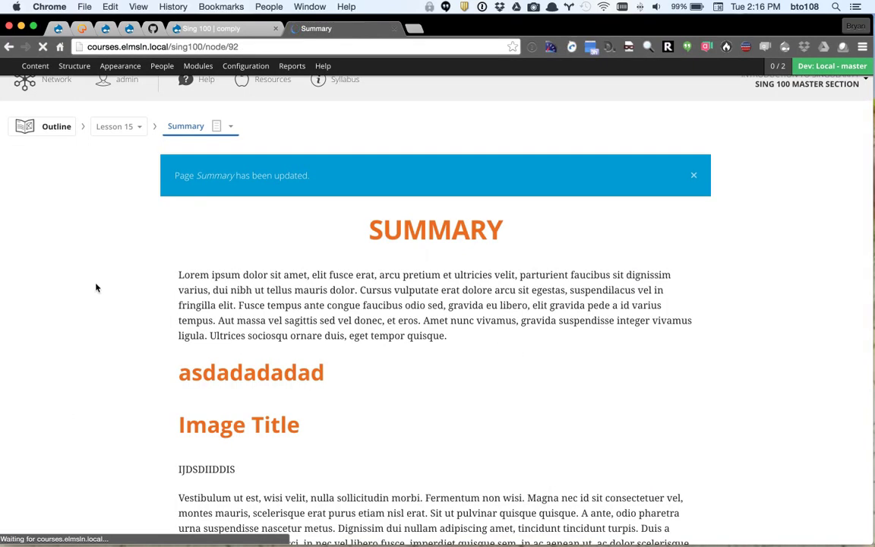
left_click(221, 33)
key("super+r")
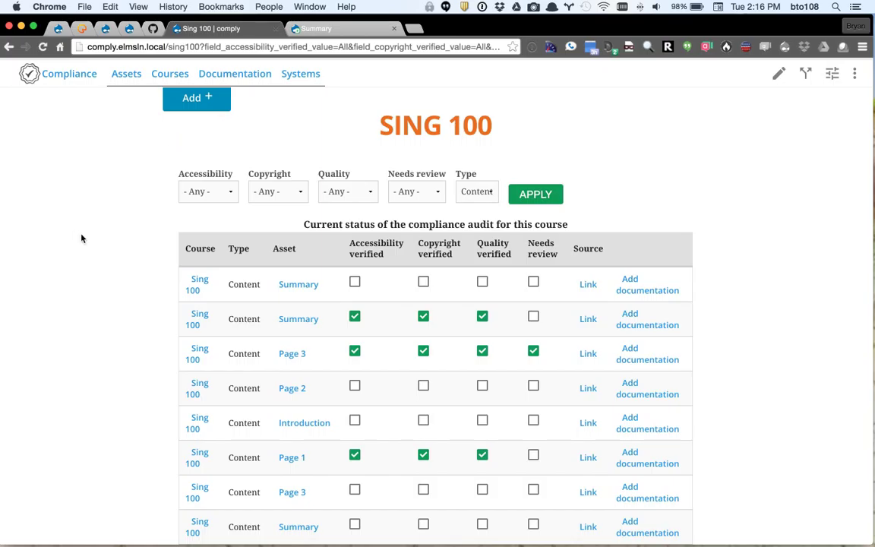
scroll(171, 235, "down", 5)
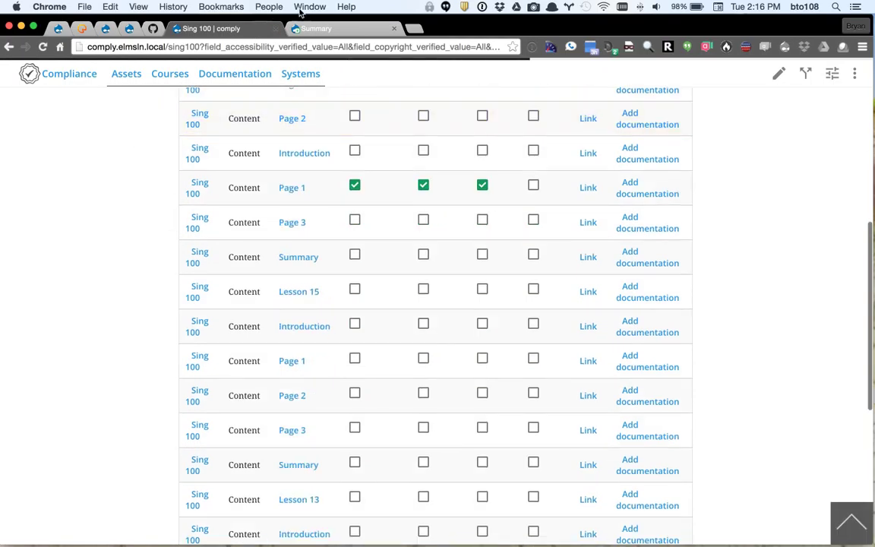
Copy the Lesson Outline book in the course's Outline Designer under the title "ENTIRE OUTLINE"
left_click(313, 28)
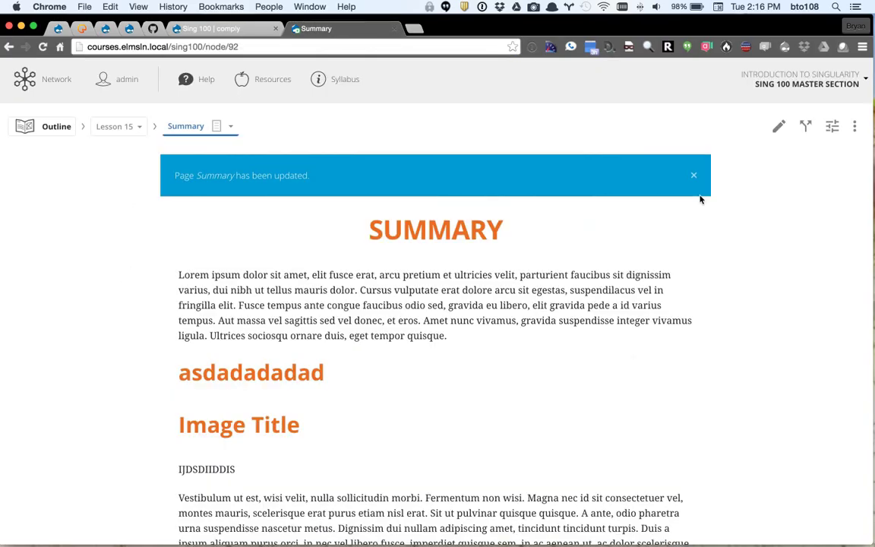
left_click(709, 84)
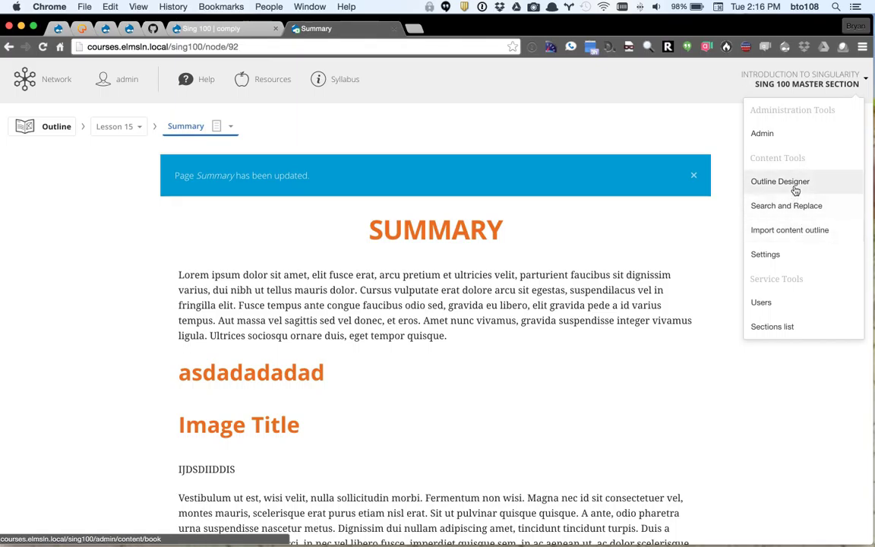
left_click(741, 180)
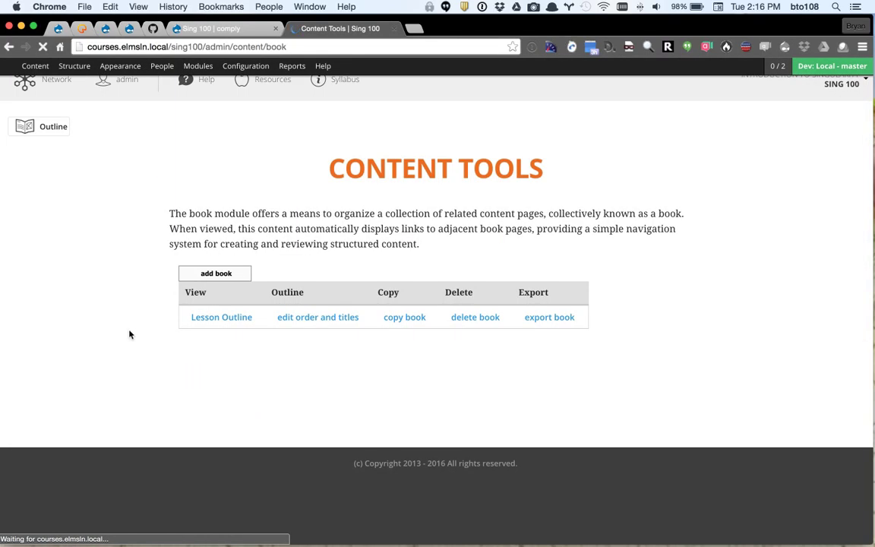
left_click(415, 317)
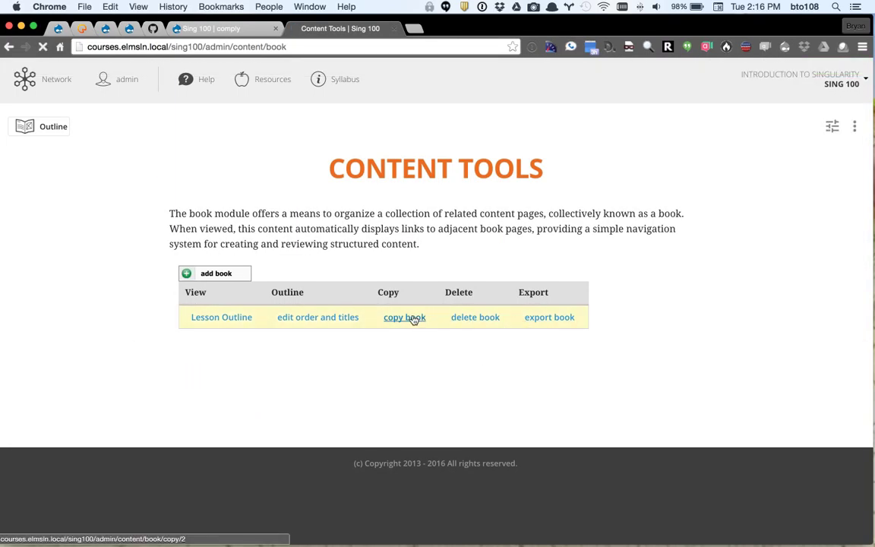
triple_click(220, 284)
type("ENTIRE OUTLINE")
left_click(328, 344)
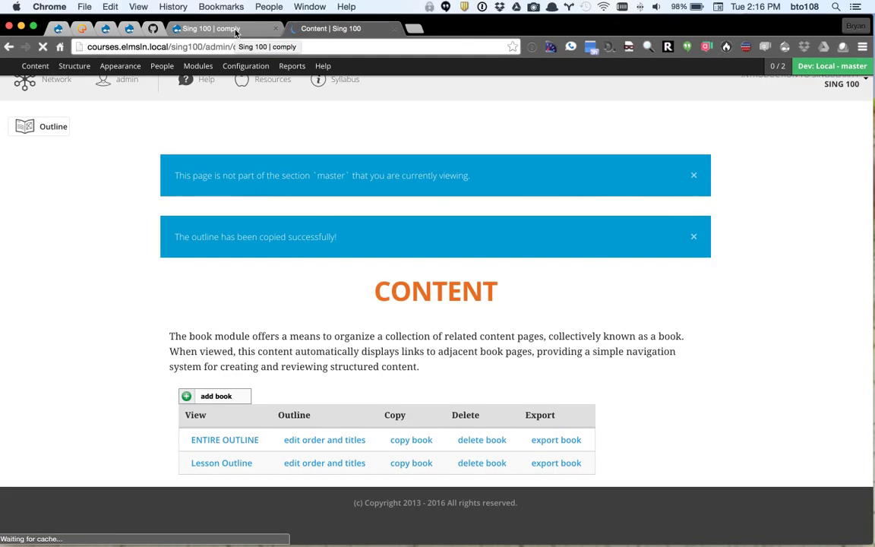
Reload the Sing 100 compliance list and examine the assets around ENTIRE OUTLINE on its fifth page
left_click(238, 28)
key("super+r")
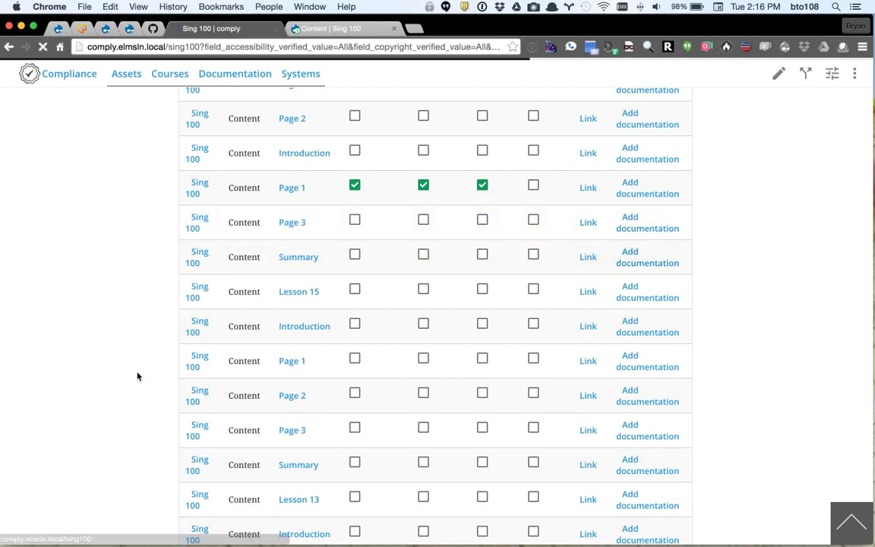
scroll(72, 398, "up", 3)
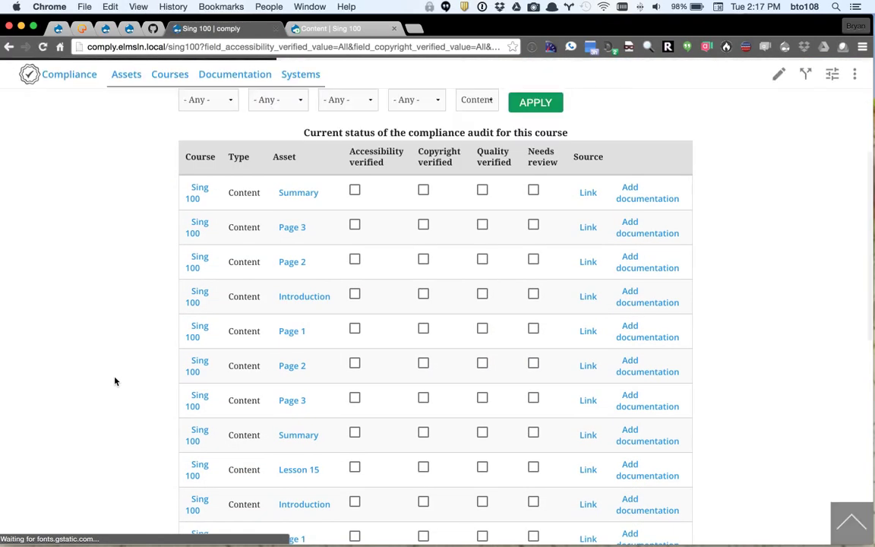
scroll(115, 382, "down", 10)
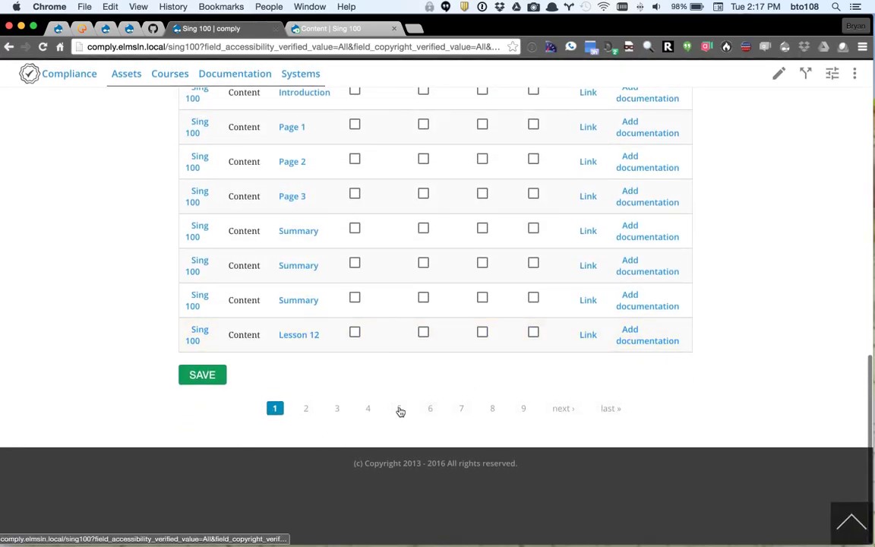
left_click(367, 409)
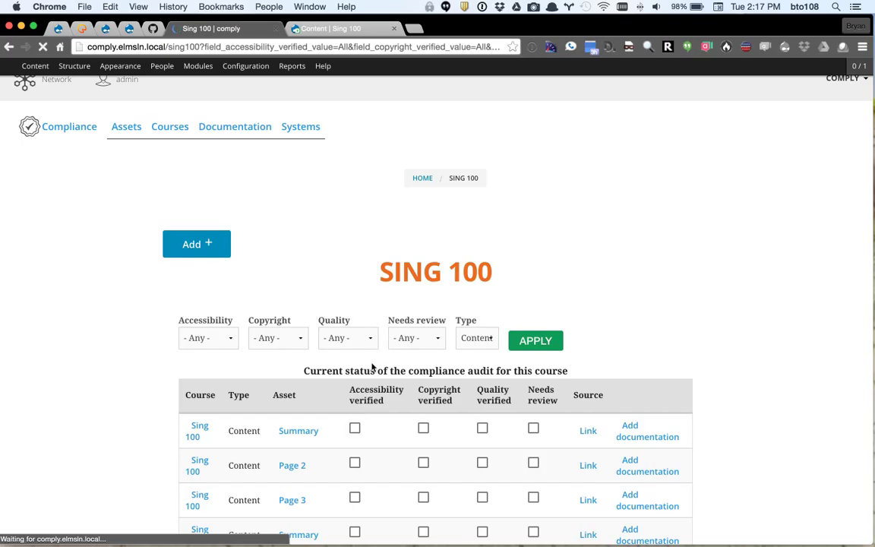
scroll(372, 365, "down", 15)
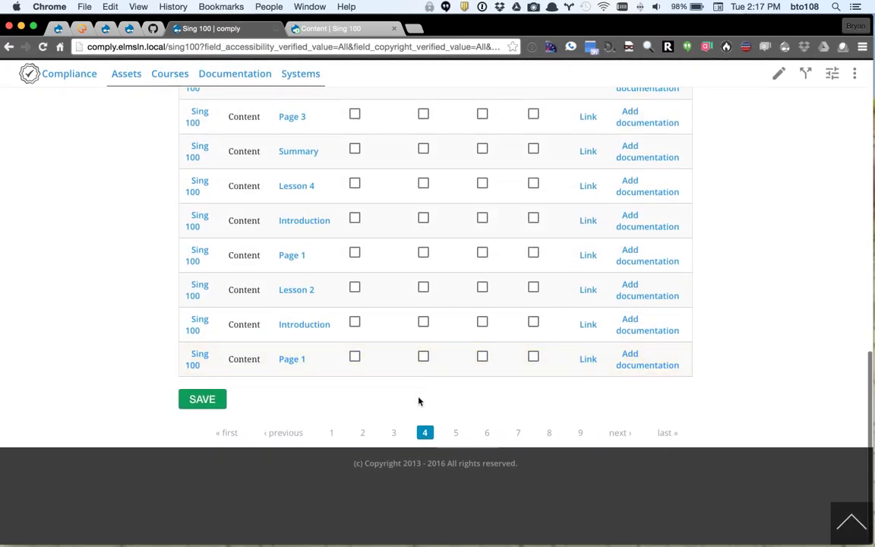
left_click(456, 432)
scroll(454, 439, "down", 10)
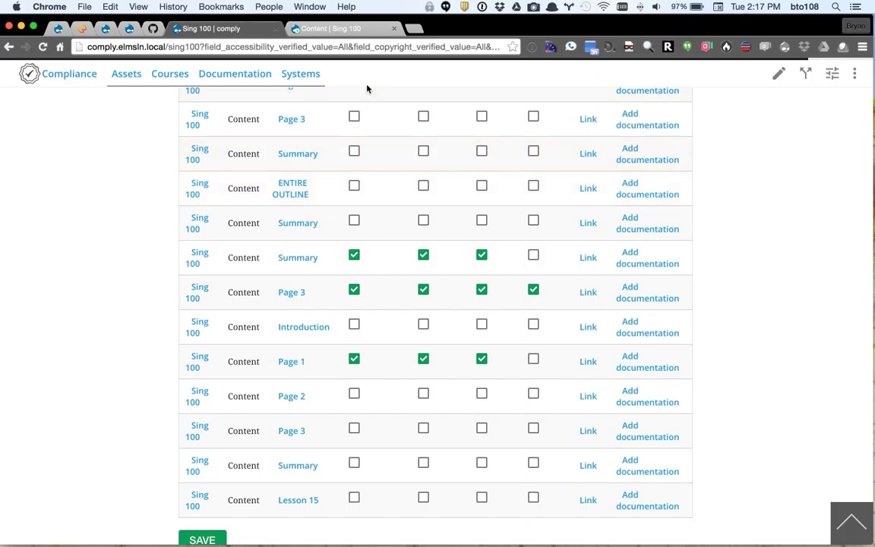
scroll(91, 212, "up", 1)
scroll(90, 212, "up", 15)
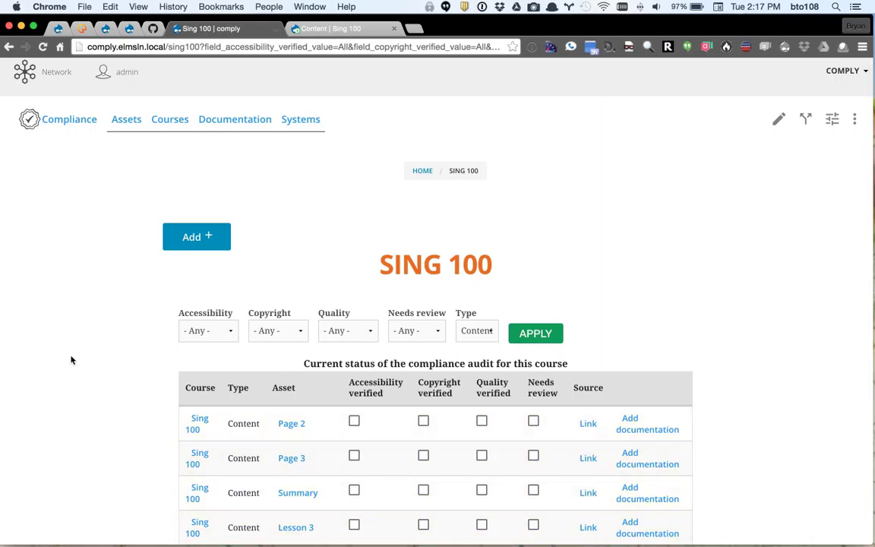
scroll(74, 362, "down", 6)
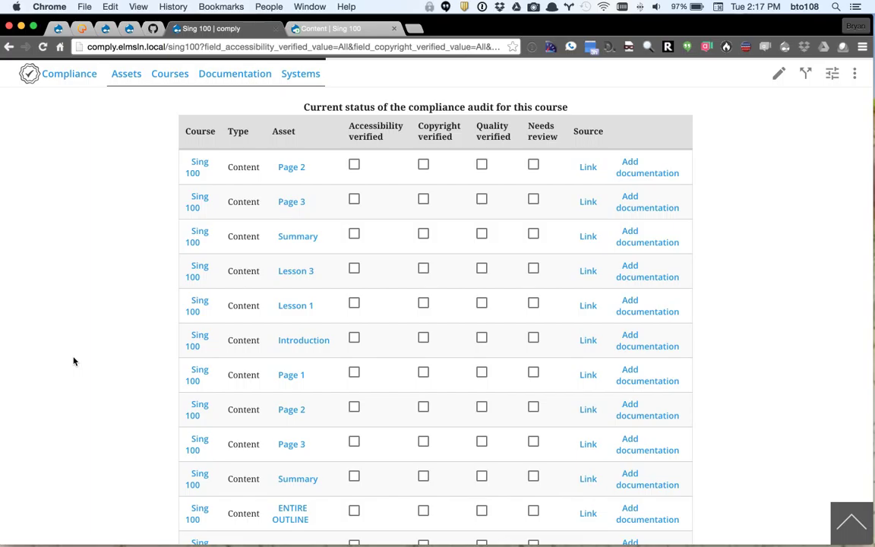
scroll(74, 361, "down", 8)
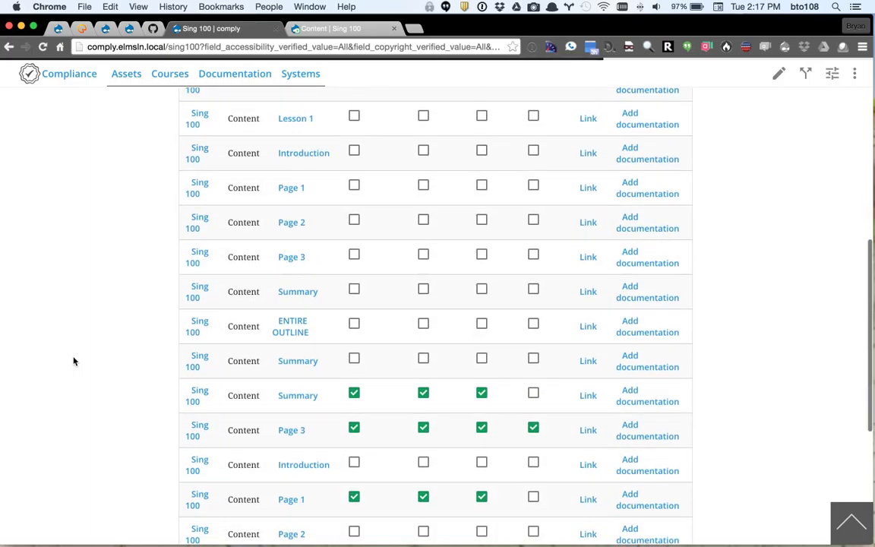
scroll(74, 362, "up", 12)
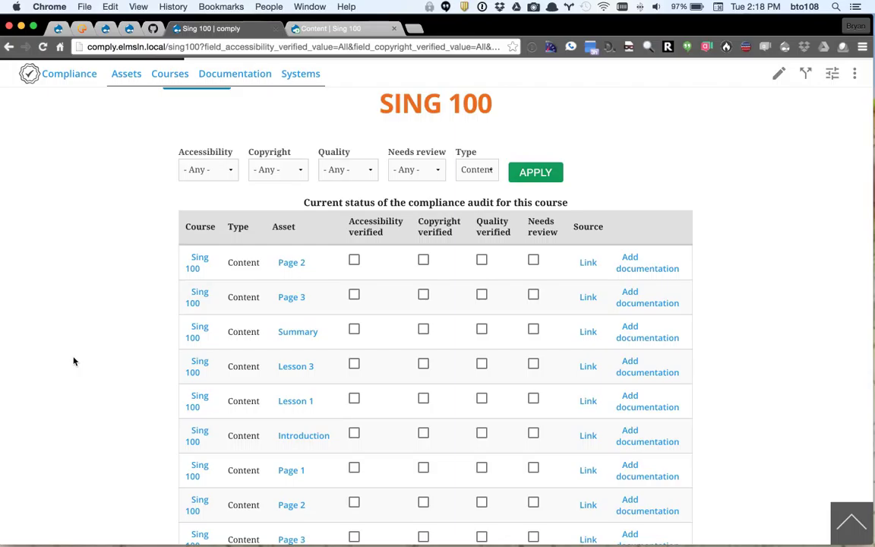
Mark the first Page 2 asset as copyright verified and start its documentation with the title "Major motion picture exemption"
left_click(423, 260)
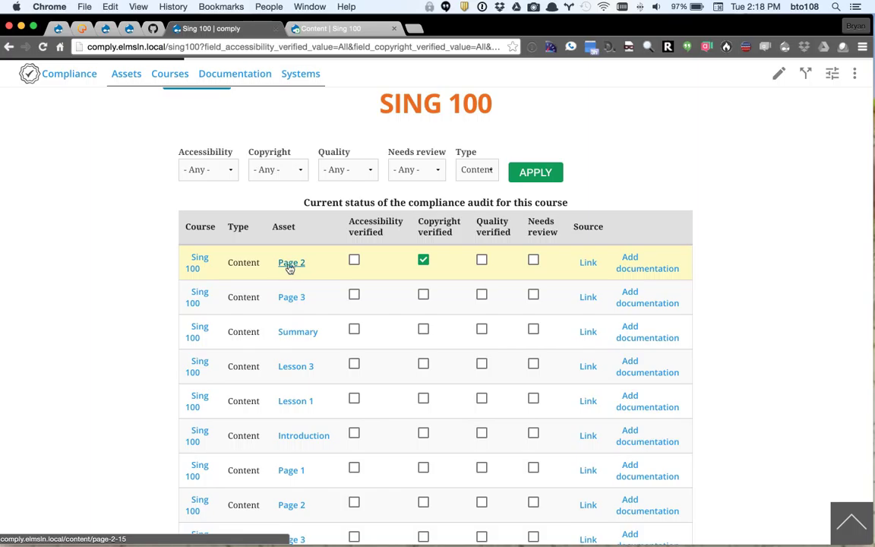
left_click(658, 273)
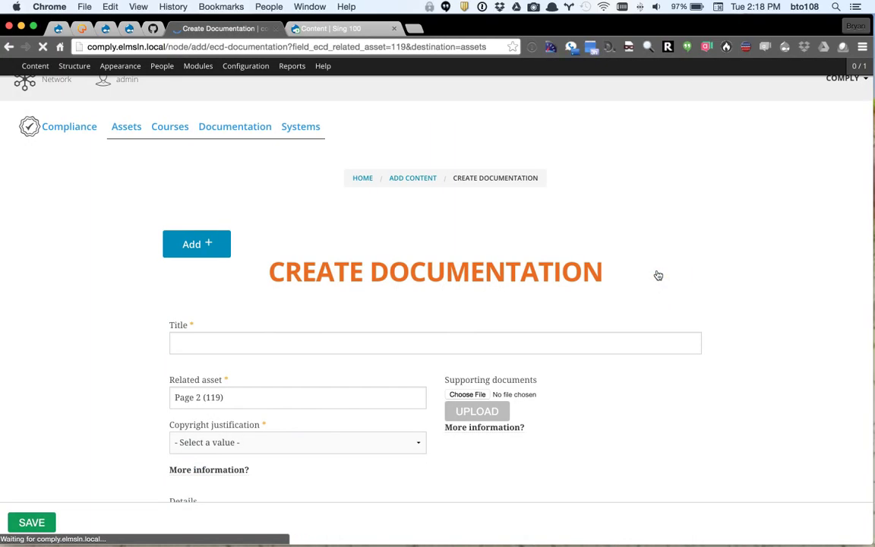
scroll(137, 289, "down", 3)
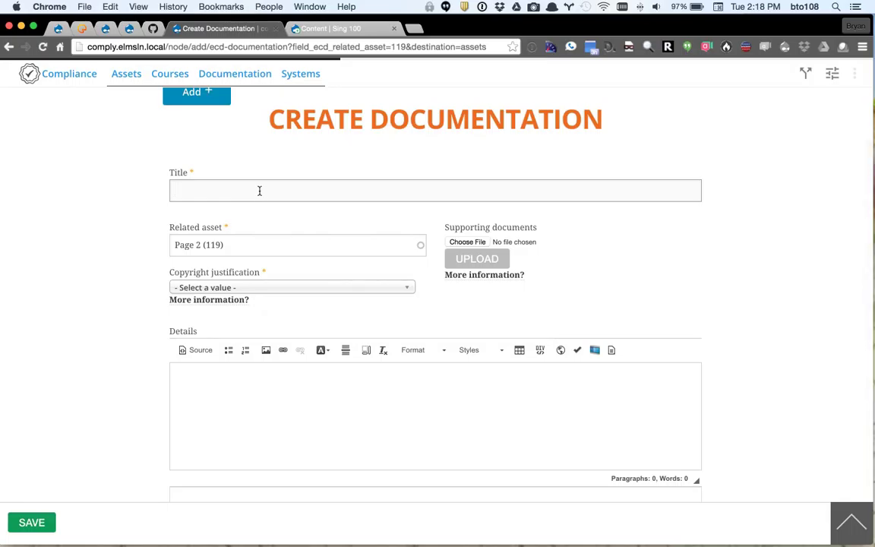
type("Major motion picture exemption")
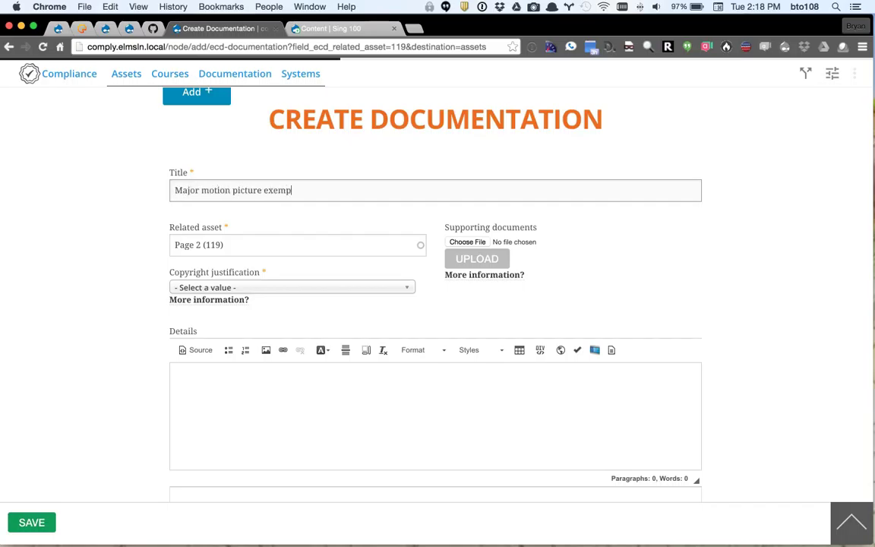
Set the copyright justification to Licensed, add the details "Hey we paid them 100$ a month for people to access this." and save the documentation
scroll(116, 251, "down", 1)
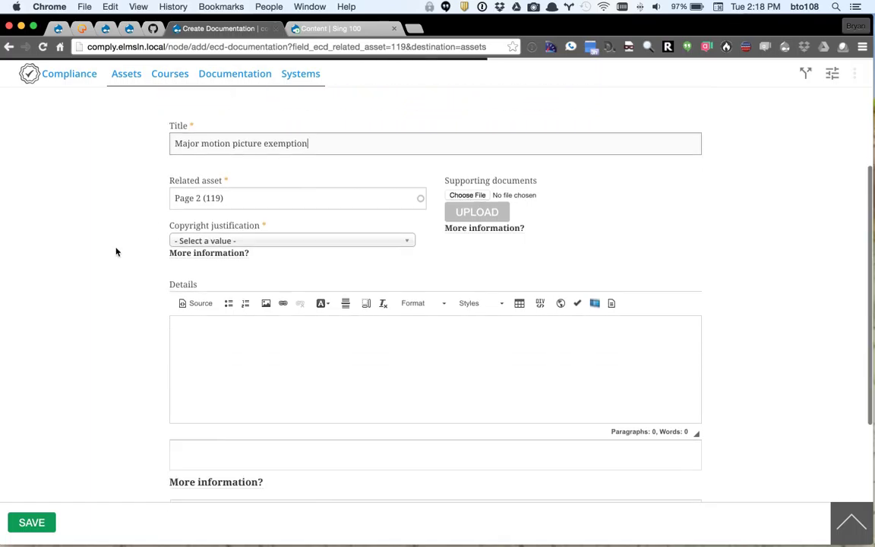
left_click(299, 231)
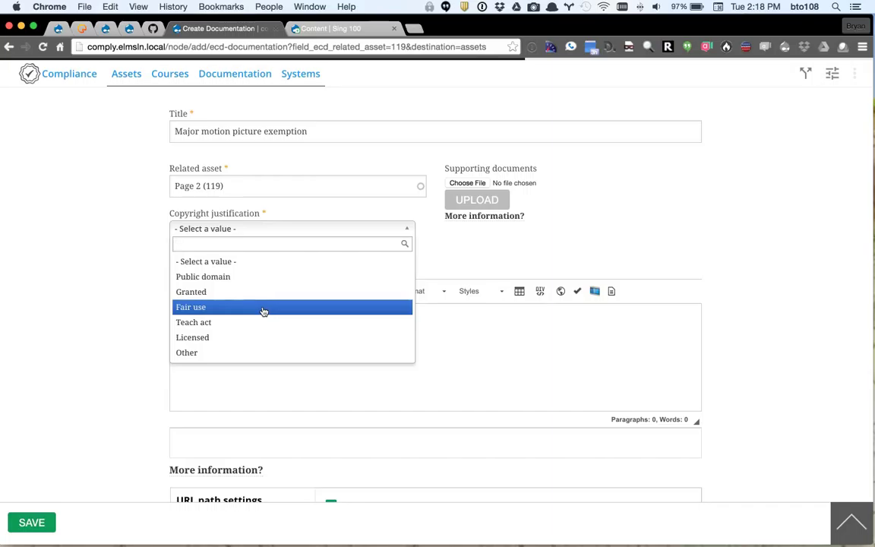
left_click(232, 338)
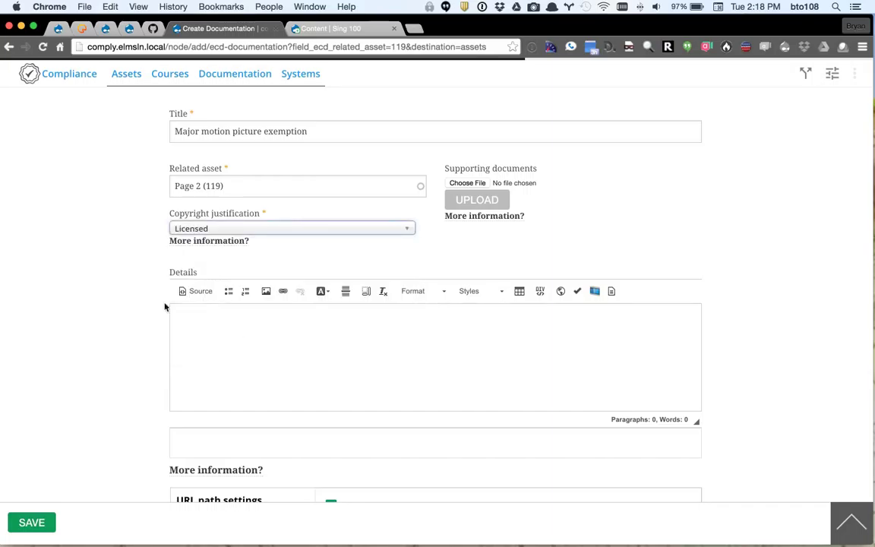
left_click(335, 371)
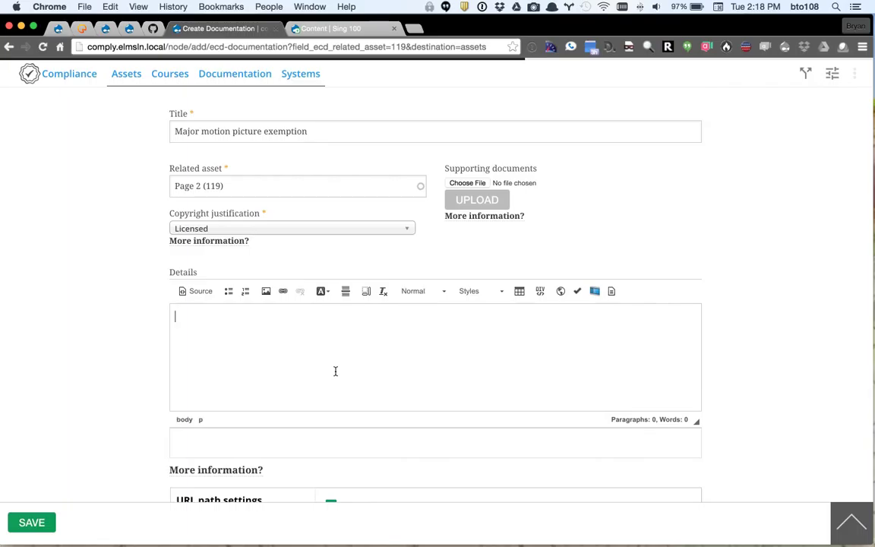
scroll(408, 371, "down", 1)
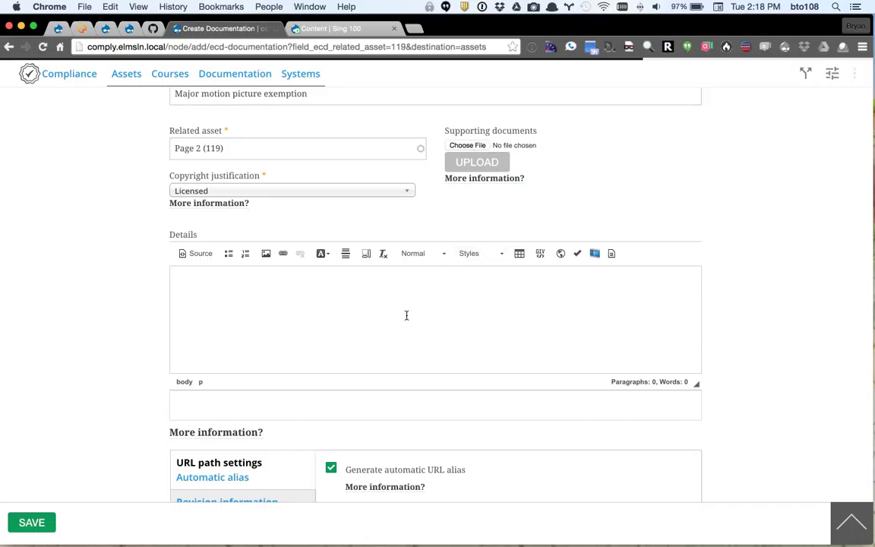
type("Hey we paid them 100$ a month for people to access this.")
scroll(437, 304, "down", 2)
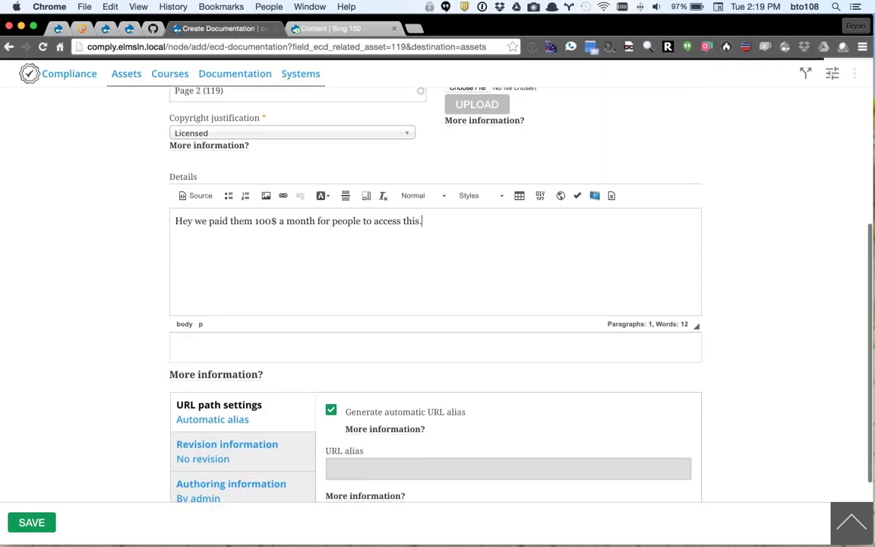
scroll(307, 413, "down", 4)
left_click(32, 523)
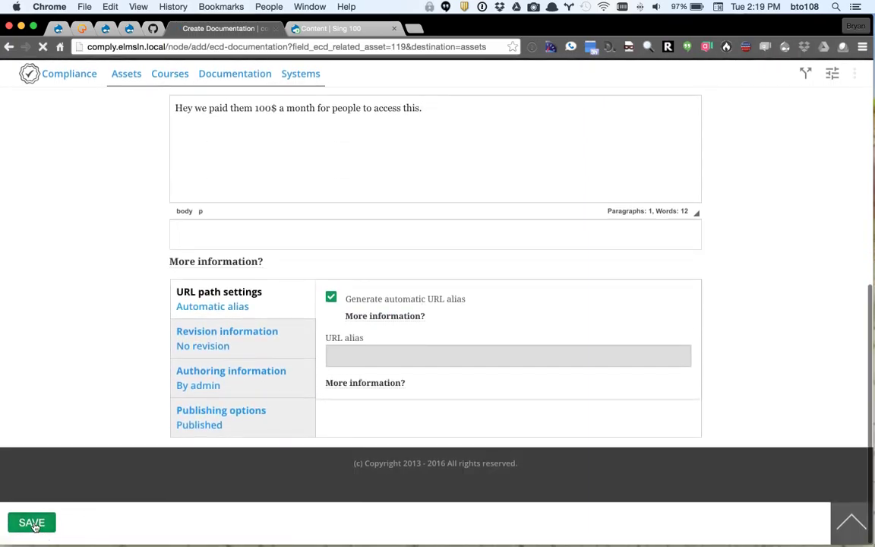
Find the documented Page 2 asset on the fifth page of the asset compliance list and review its record
scroll(768, 335, "down", 2)
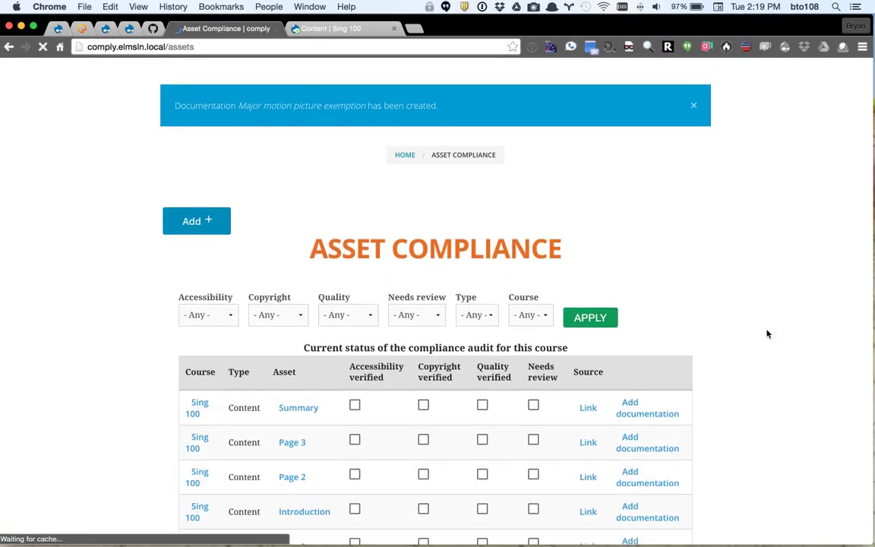
scroll(764, 235, "down", 10)
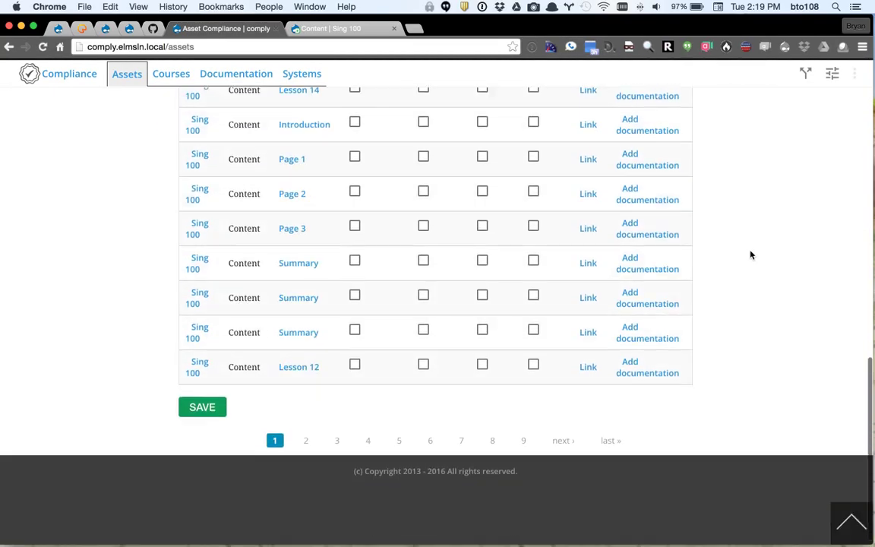
left_click(399, 431)
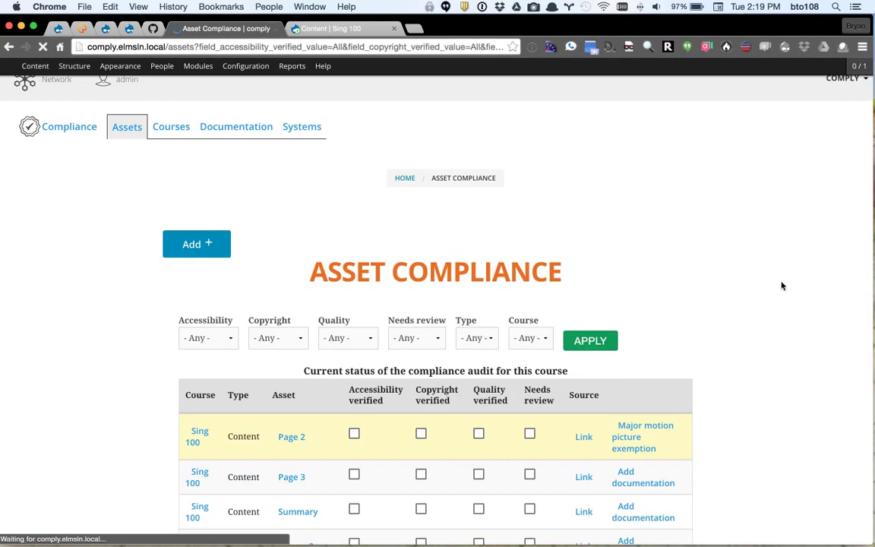
scroll(782, 293, "down", 3)
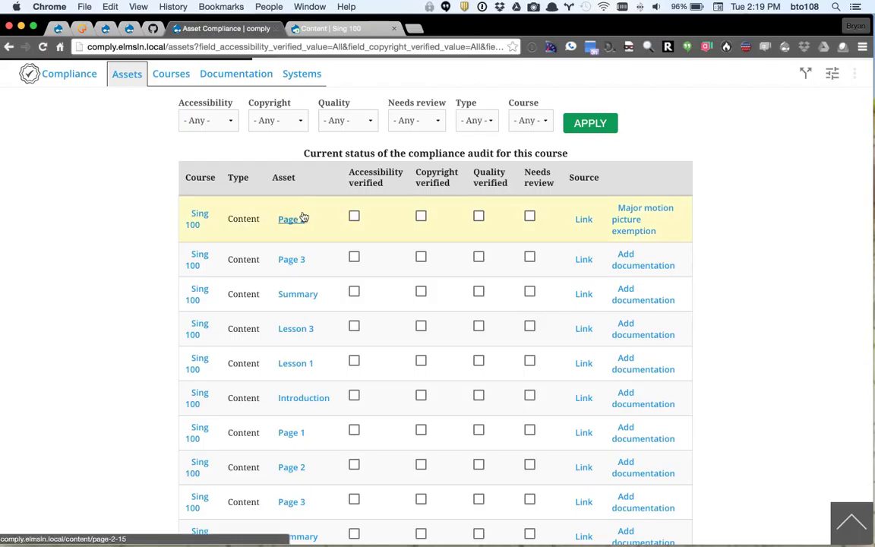
left_click(303, 218)
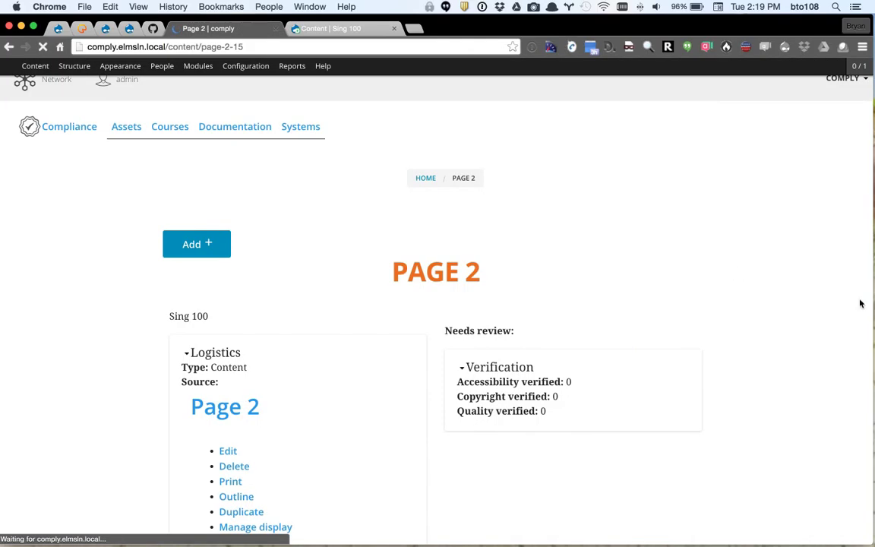
scroll(544, 341, "down", 3)
scroll(544, 341, "down", 5)
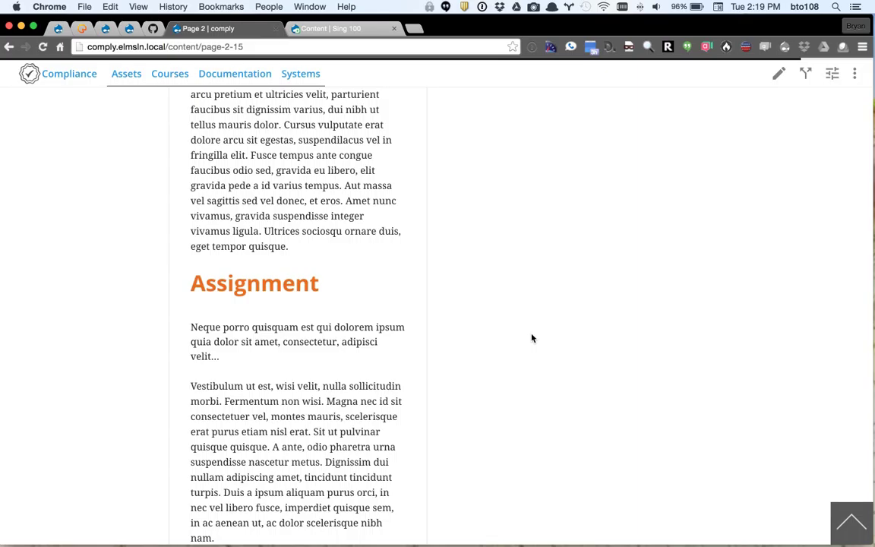
Examine the logistics and verification details in the Page 2 asset record
scroll(532, 338, "up", 5)
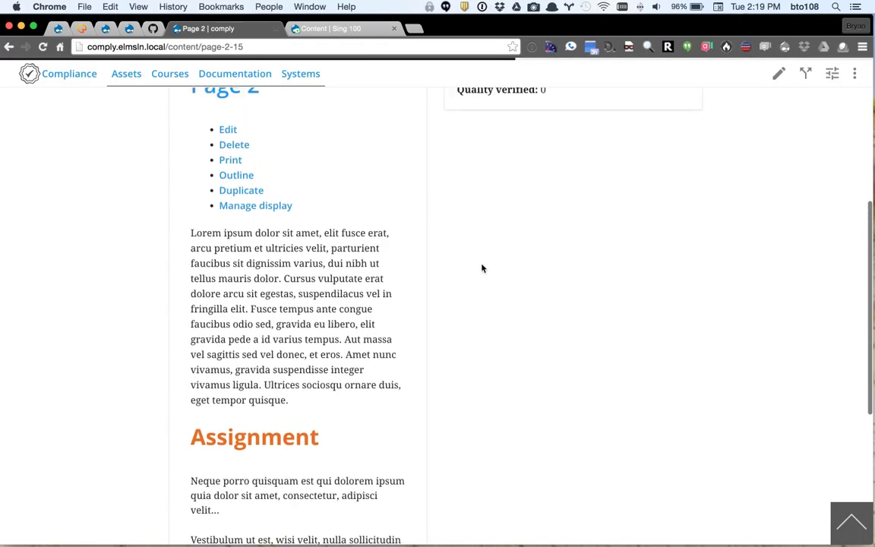
scroll(494, 211, "up", 3)
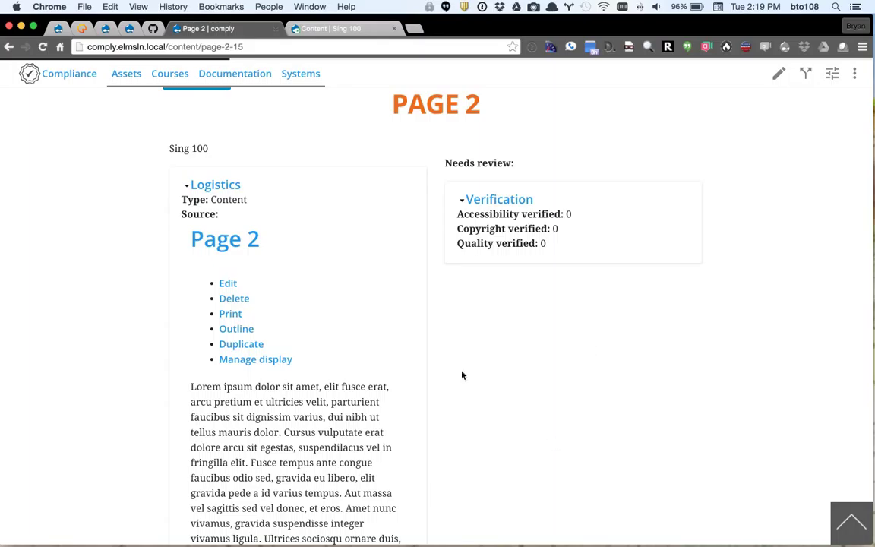
left_click_drag(530, 382, 529, 368)
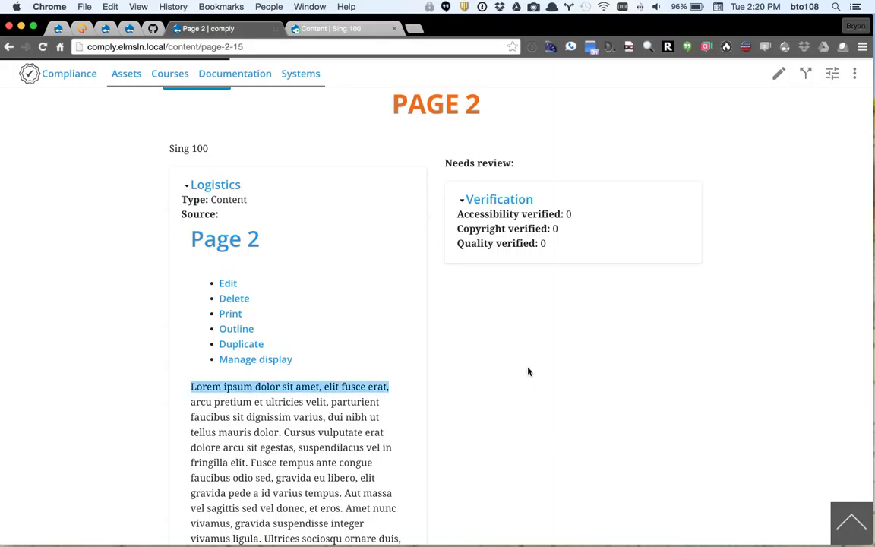
left_click(529, 371)
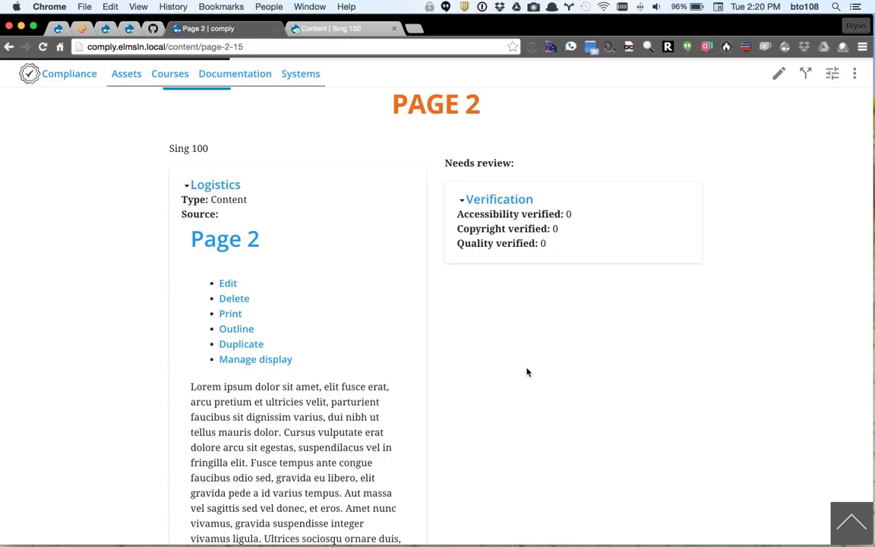
scroll(516, 375, "up", 4)
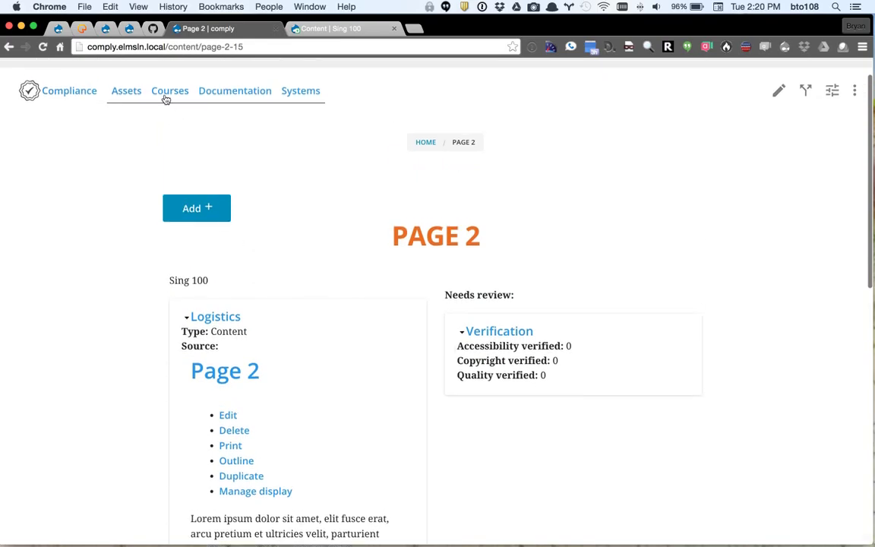
Return to the asset compliance list and look over its assets and the available course filter options
left_click(126, 92)
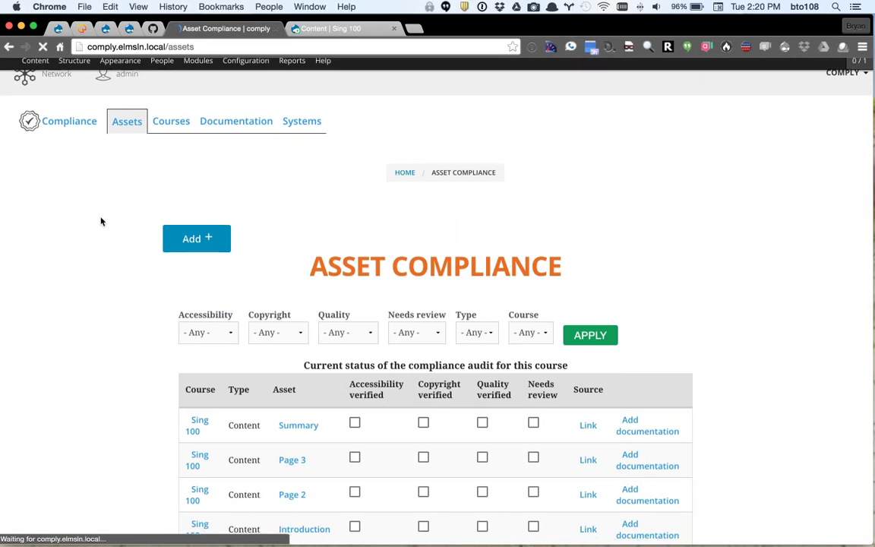
scroll(97, 201, "down", 5)
scroll(101, 221, "down", 1)
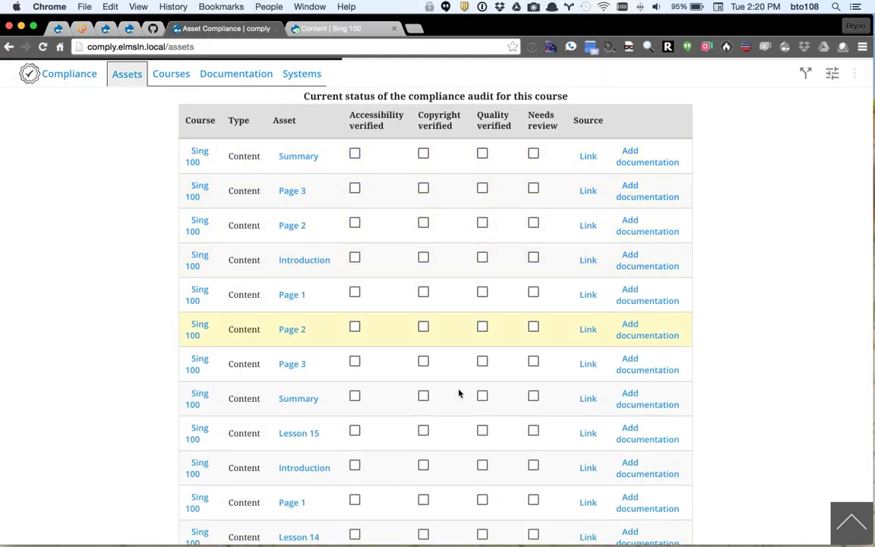
scroll(127, 381, "down", 2)
scroll(127, 382, "up", 5)
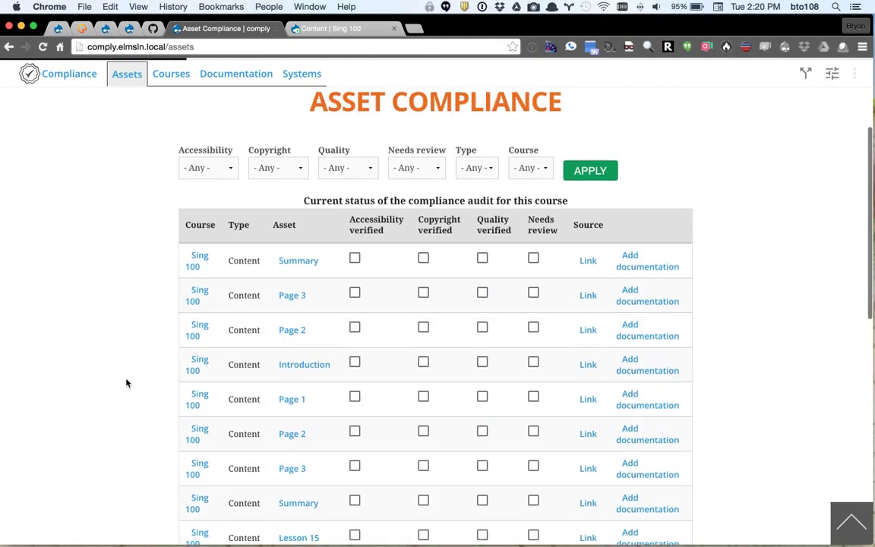
left_click(529, 275)
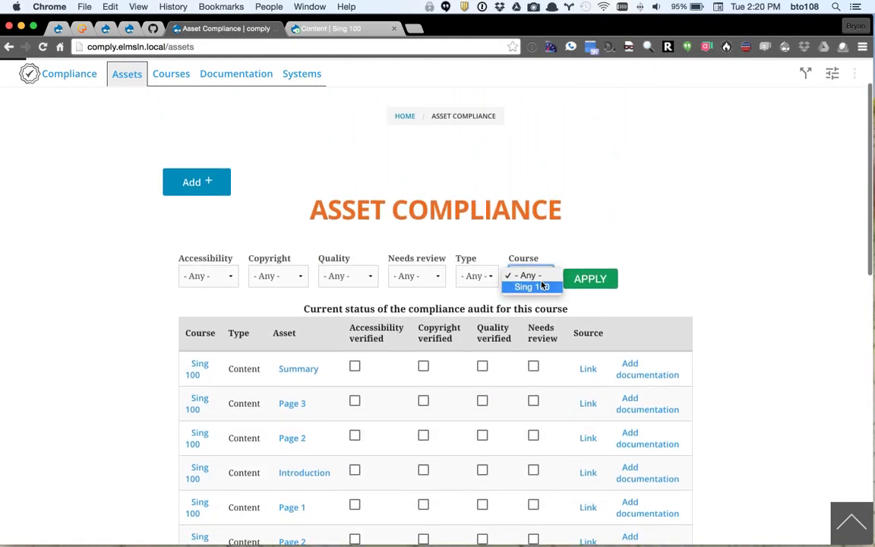
left_click(93, 289)
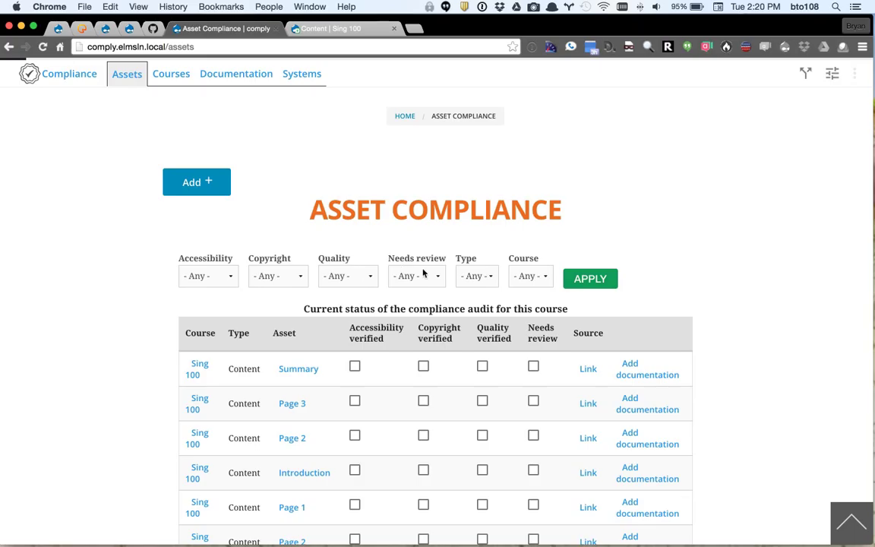
Flag the first Summary asset and the Page 3 asset below it as needing review, and save the list
left_click(533, 368)
left_click(534, 402)
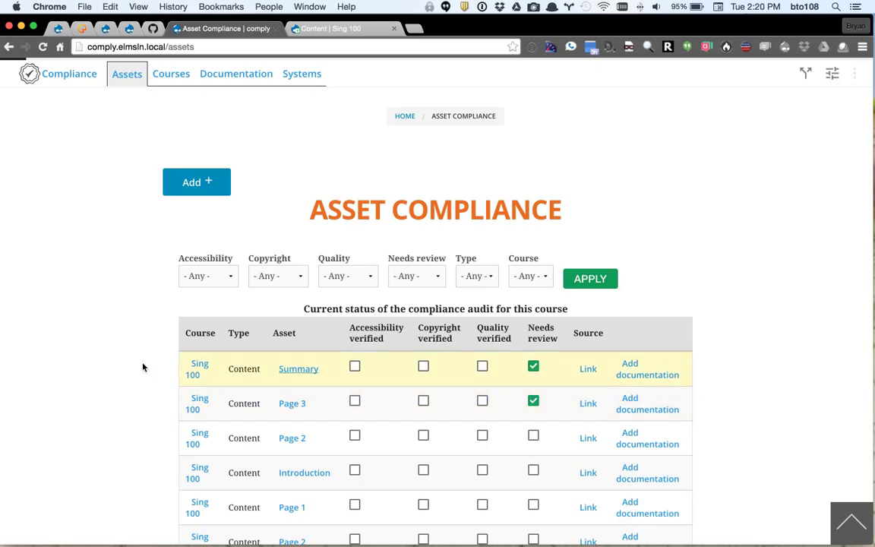
scroll(114, 365, "down", 10)
left_click(188, 482)
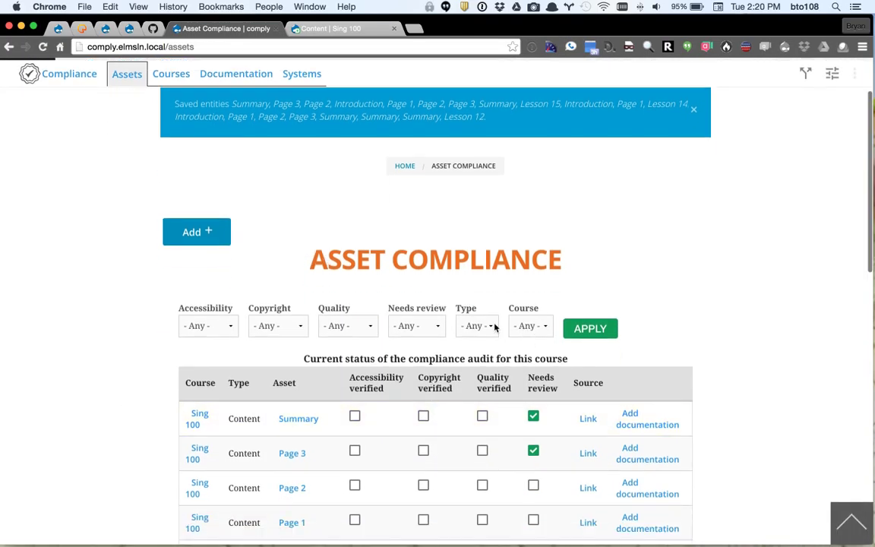
Filter the assets by Needs review set to Yes, remove the review flag from the fully verified Page 3 and save
left_click(422, 328)
left_click(422, 338)
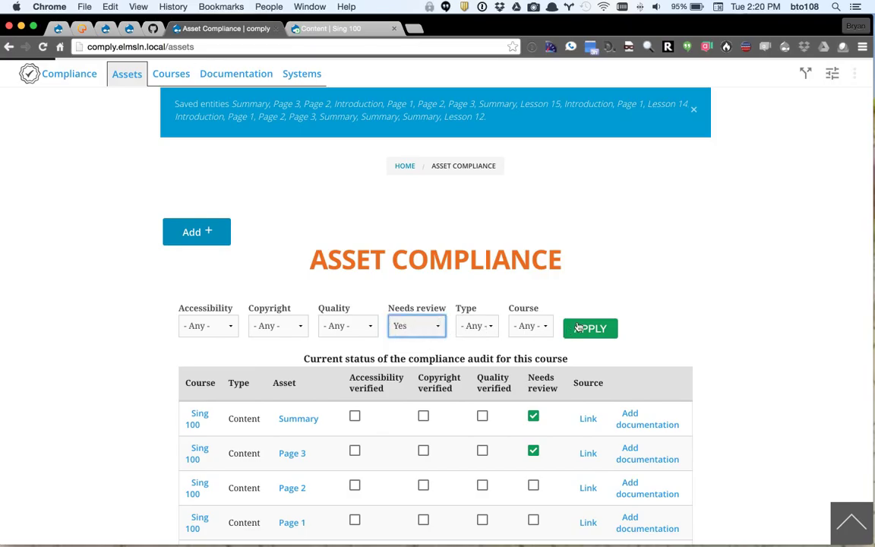
left_click(590, 328)
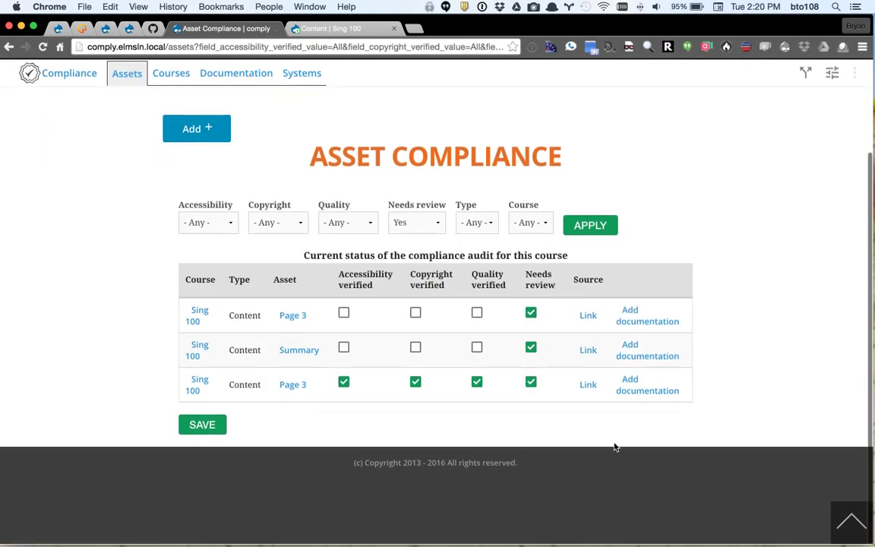
left_click(531, 382)
left_click(199, 429)
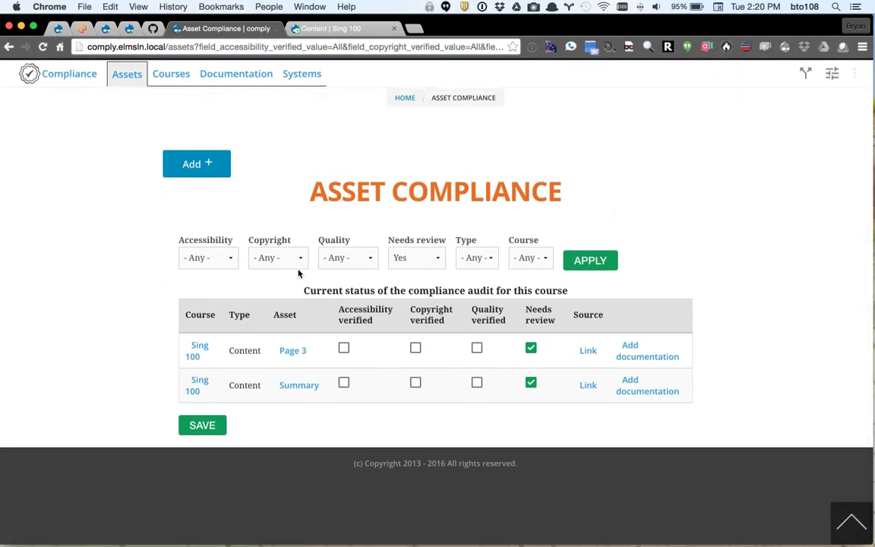
View the Sing 100 compliance list from the course list and open the asset documentation overview
left_click(174, 75)
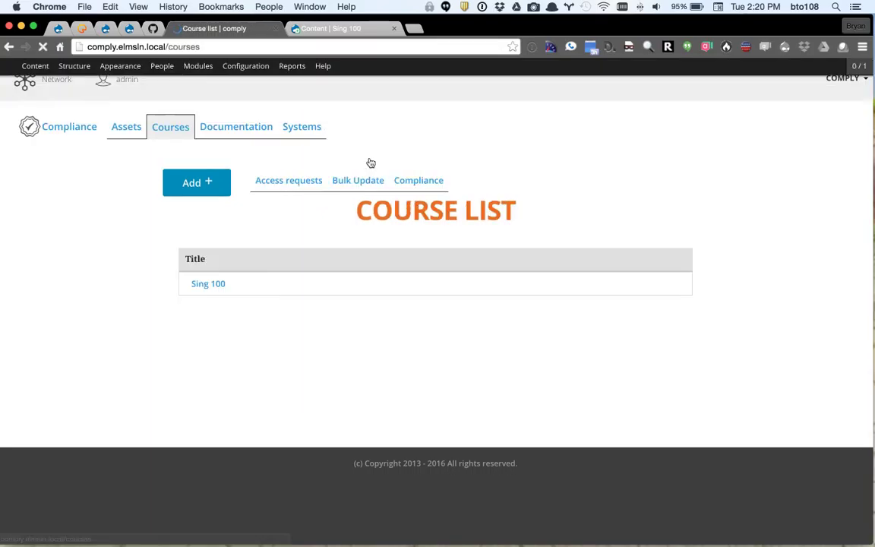
left_click(213, 287)
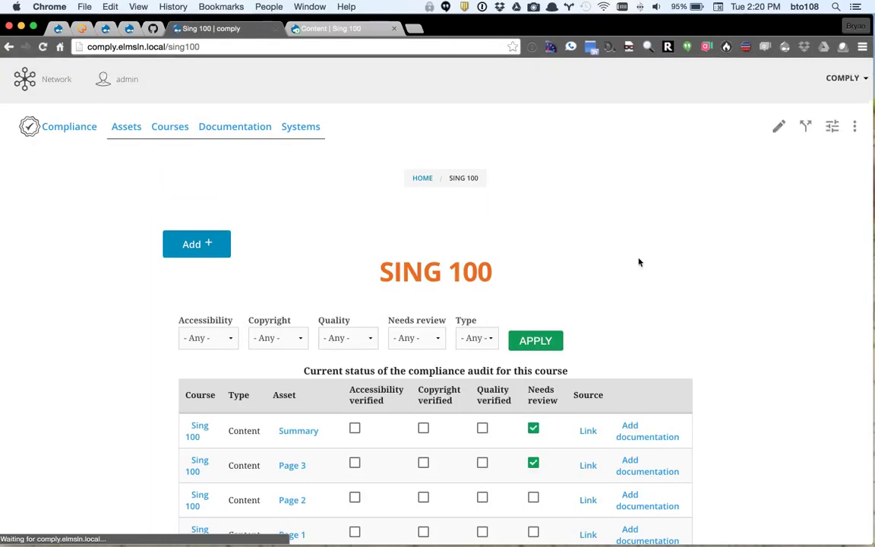
left_click(228, 134)
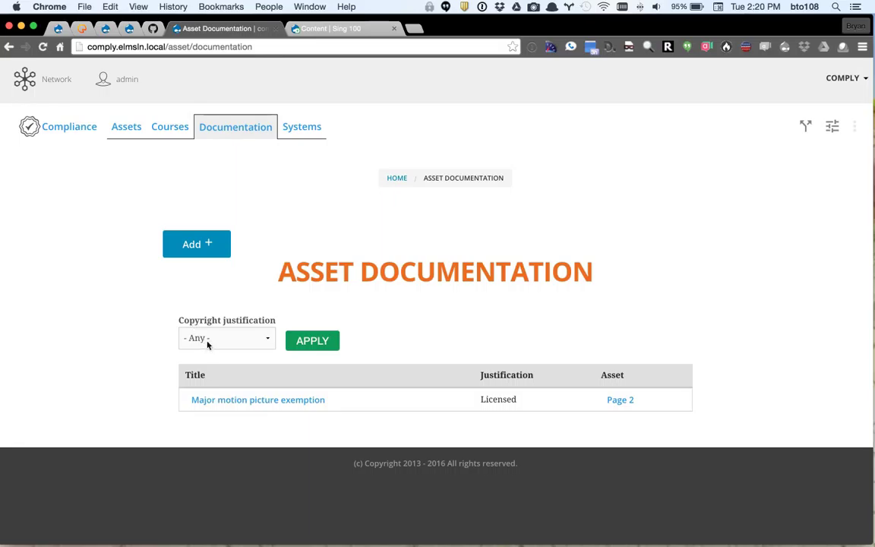
Filter the asset documentation by the copyright justification Teach act, and then by Fair use
left_click(231, 340)
left_click(236, 384)
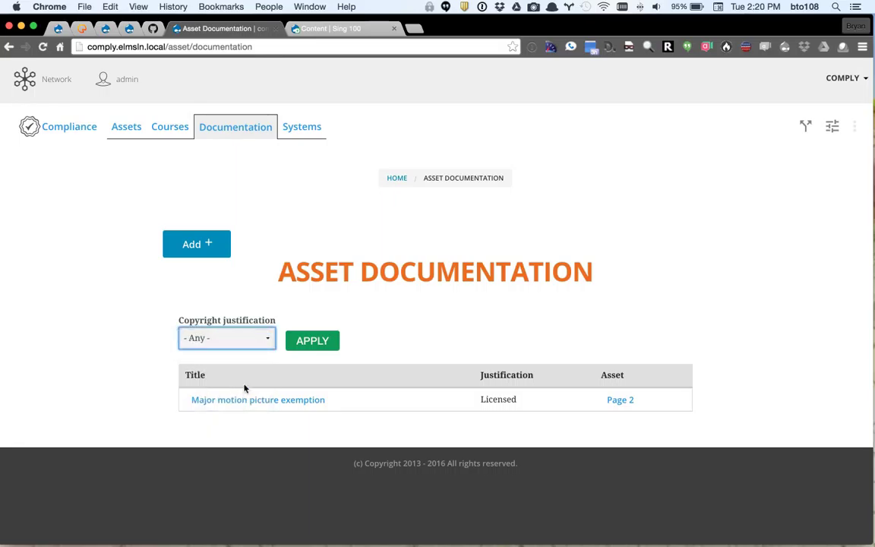
left_click(313, 340)
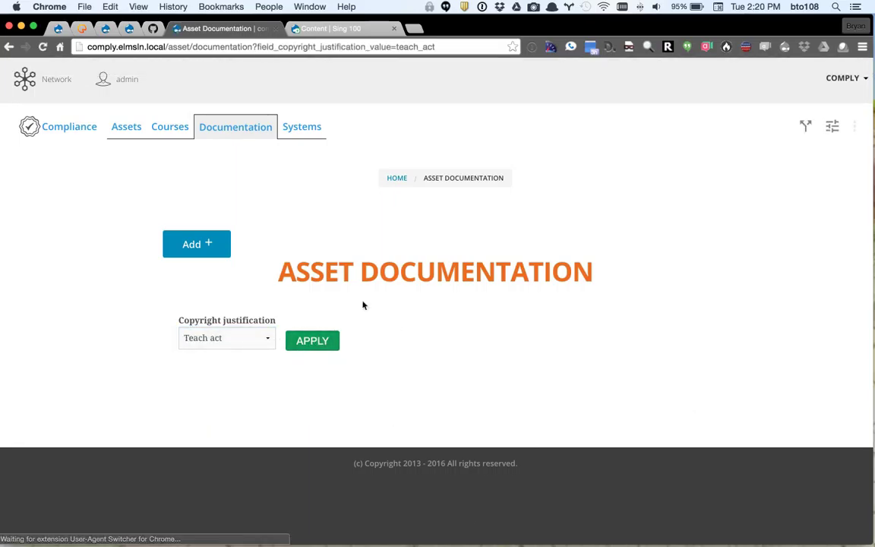
left_click(247, 346)
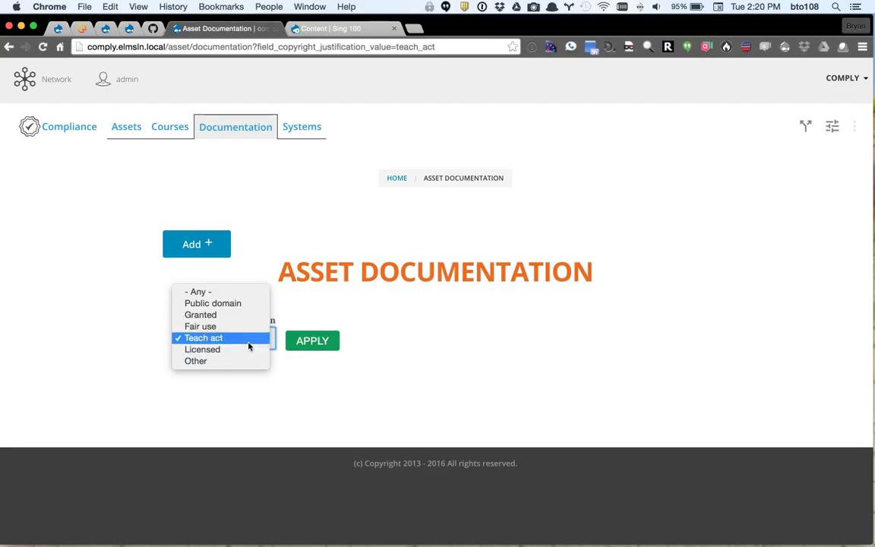
left_click(248, 329)
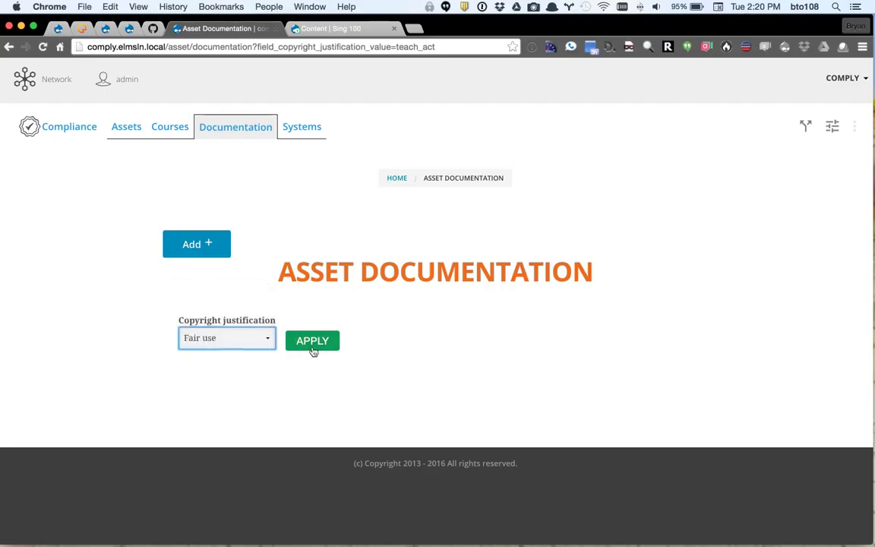
left_click(312, 344)
Reset the copyright justification filter to Any and reapply it to the asset documentation list
left_click(256, 342)
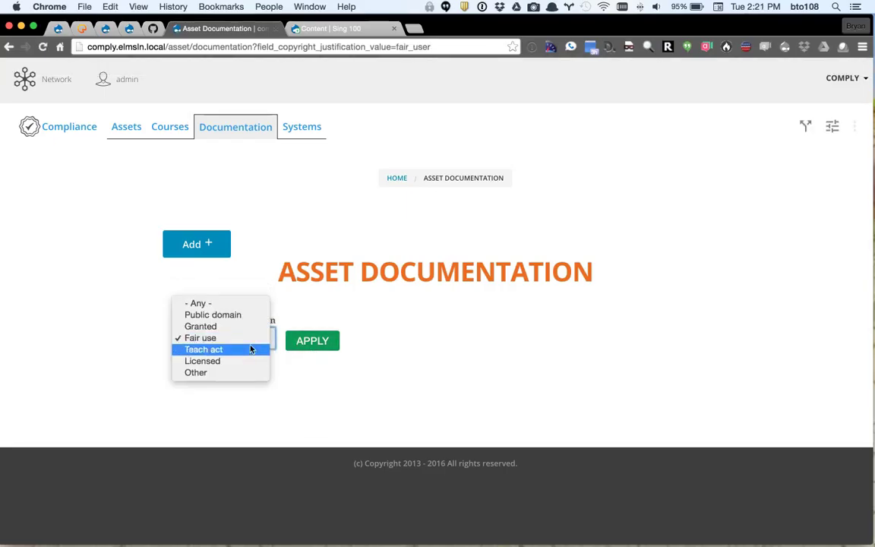
left_click(230, 305)
left_click(316, 342)
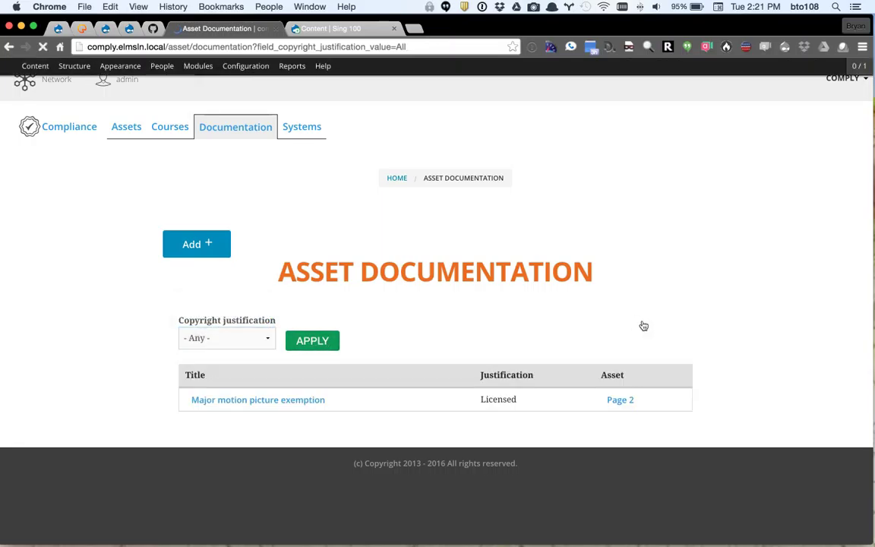